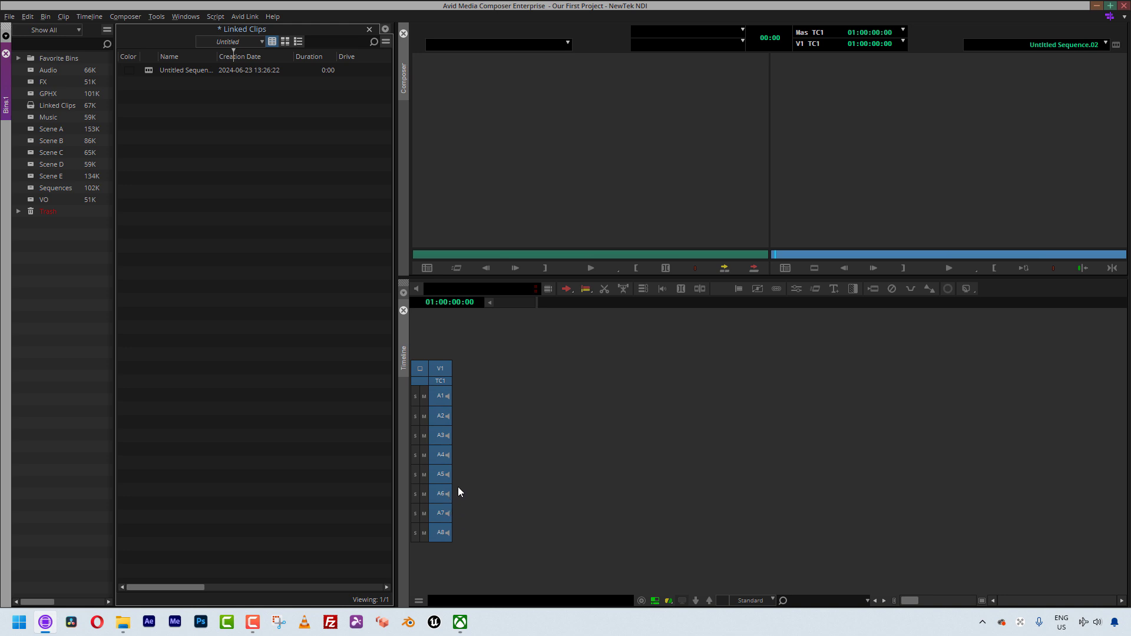
Step: Deselect audio tracks A1 through A8 in the timeline, leaving only V1 enabled
{"action": "left_click_drag", "start_coordinate": [445, 398], "coordinate": [443, 461]}
{"action": "left_click_drag", "start_coordinate": [443, 512], "coordinate": [444, 534]}
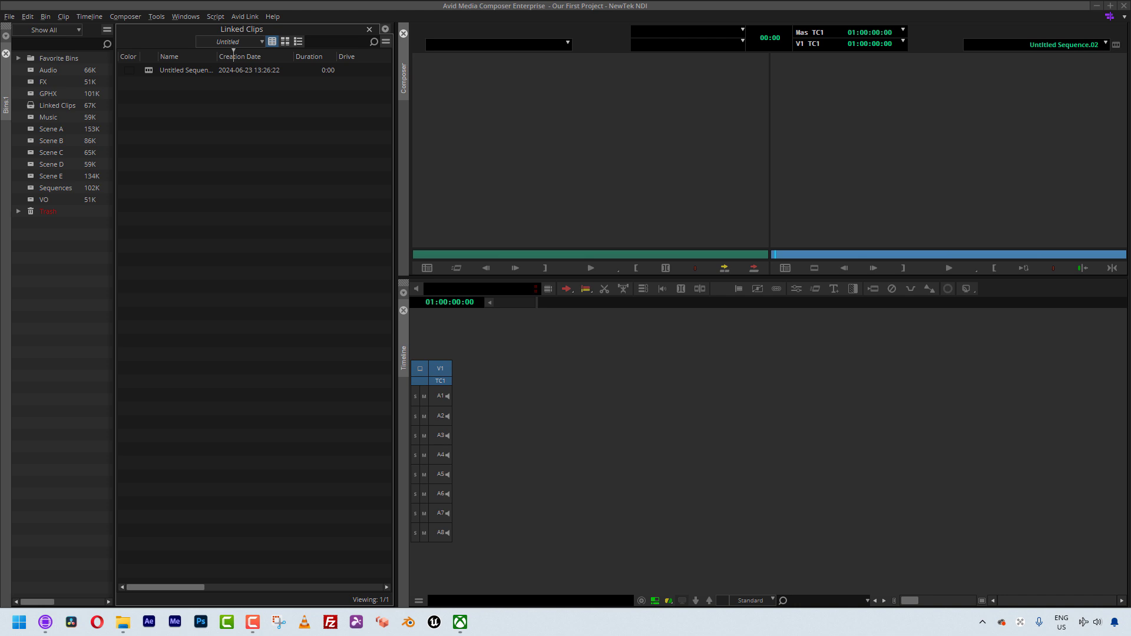
Step: Link and load Scene A - Angle 1 Take 1, show waveforms on A1 and A2, and scrub ahead
{"action": "left_click_drag", "start_coordinate": [112, 301], "coordinate": [246, 143]}
{"action": "double_click", "coordinate": [148, 70]}
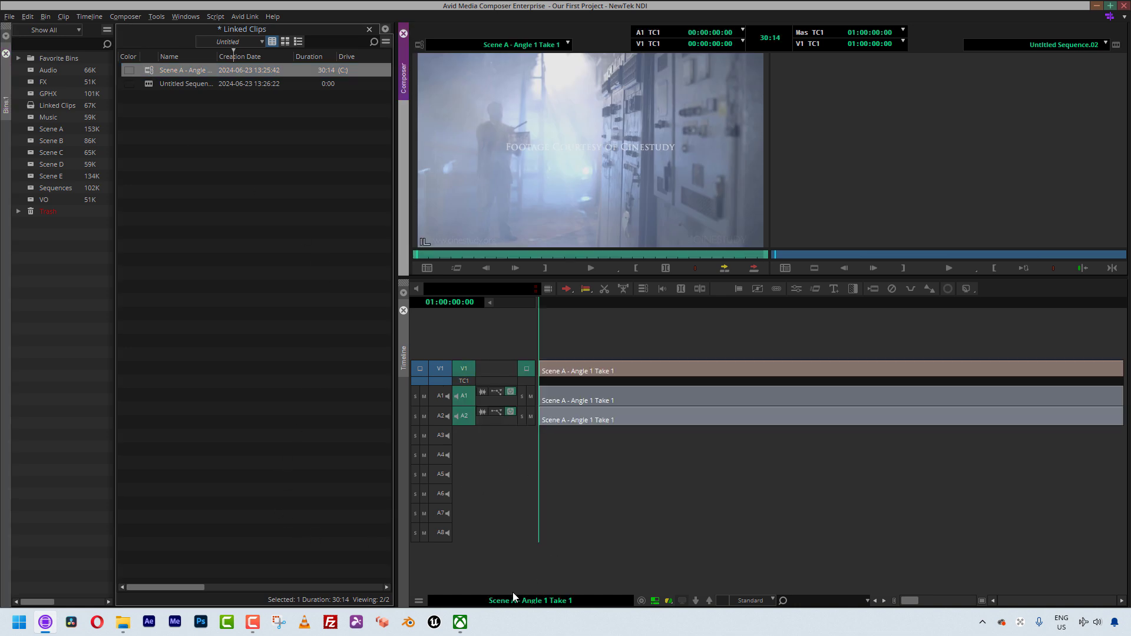
{"action": "left_click", "coordinate": [482, 391]}
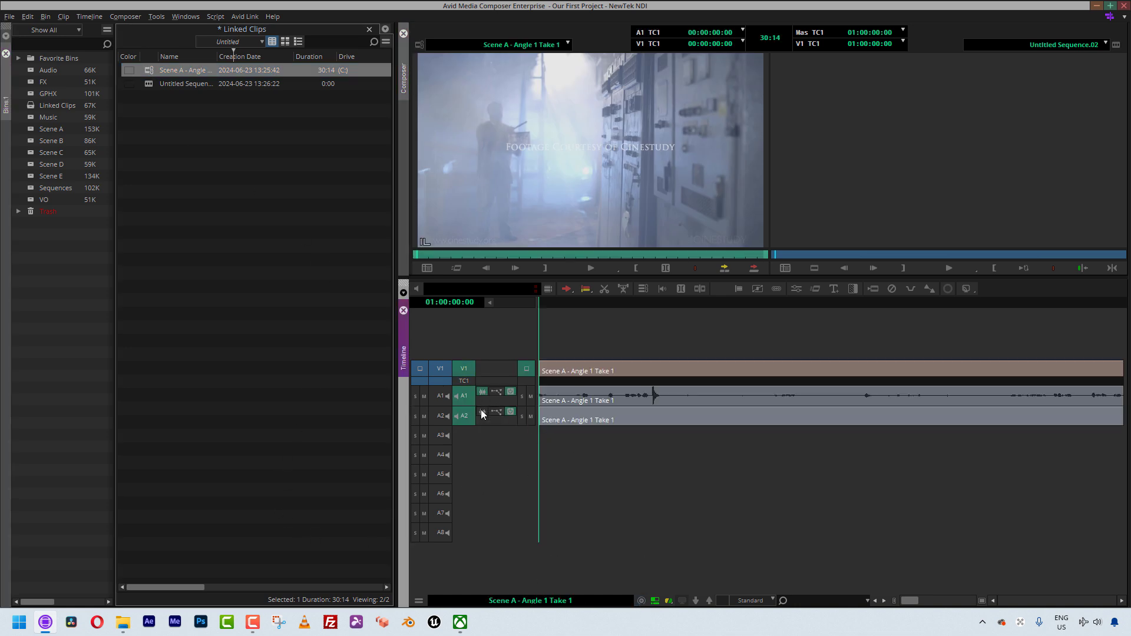
{"action": "left_click", "coordinate": [480, 411]}
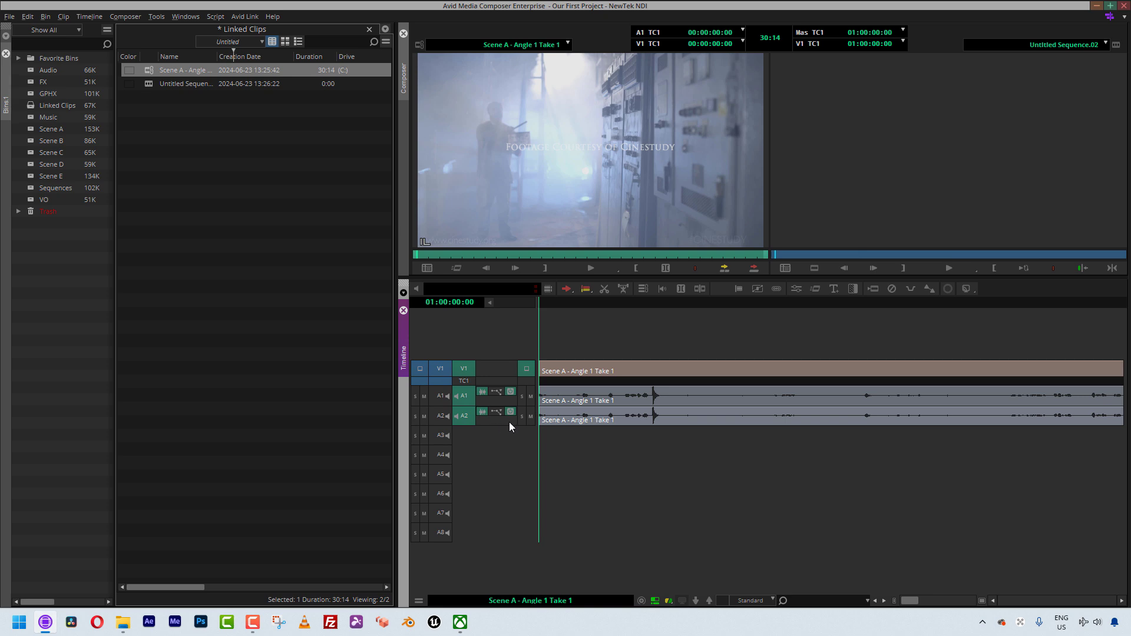
{"action": "left_click_drag", "start_coordinate": [594, 415], "coordinate": [621, 398]}
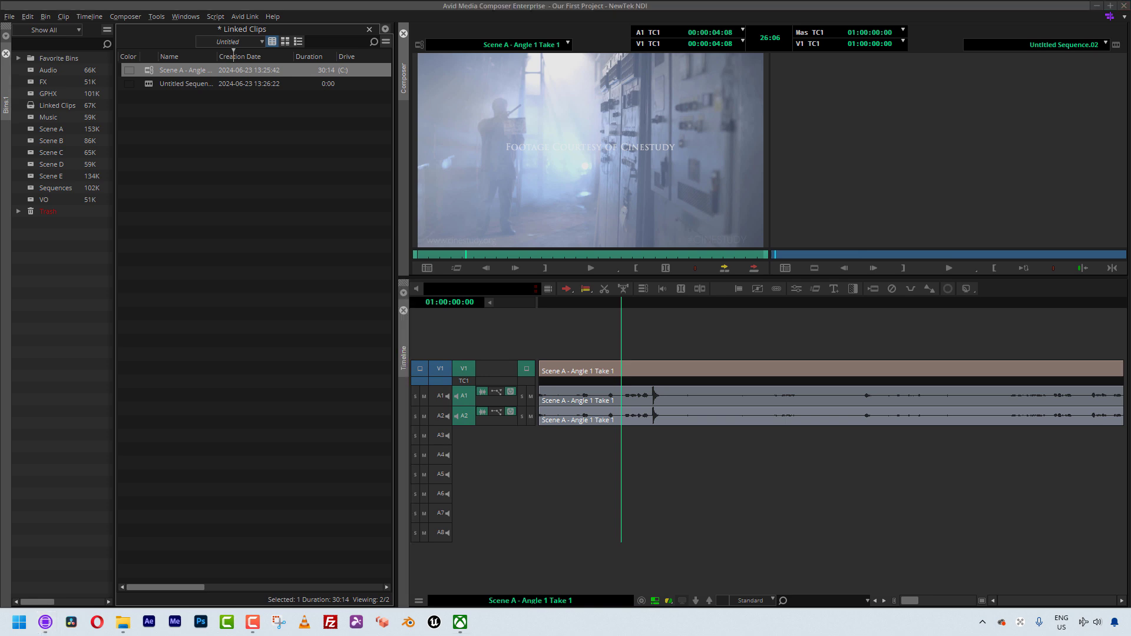
Step: Link Upbeat and Energetic Indie Rock.wav into the bin with a 23.98 audio start-time rate
{"action": "left_click_drag", "start_coordinate": [0, 501], "coordinate": [223, 178]}
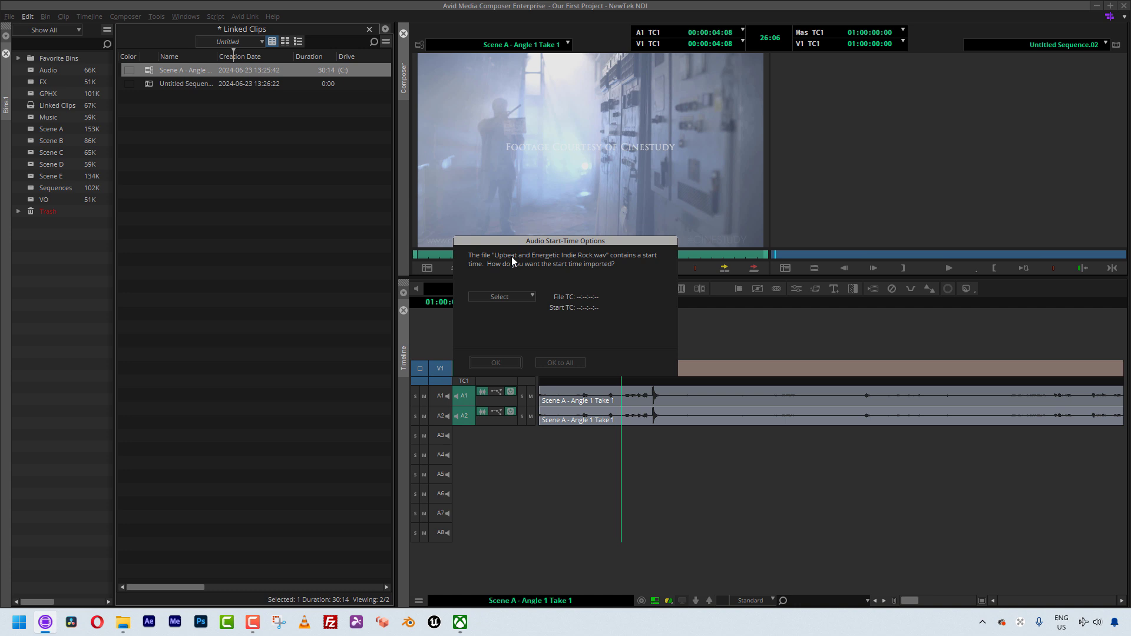
{"action": "left_click", "coordinate": [518, 296]}
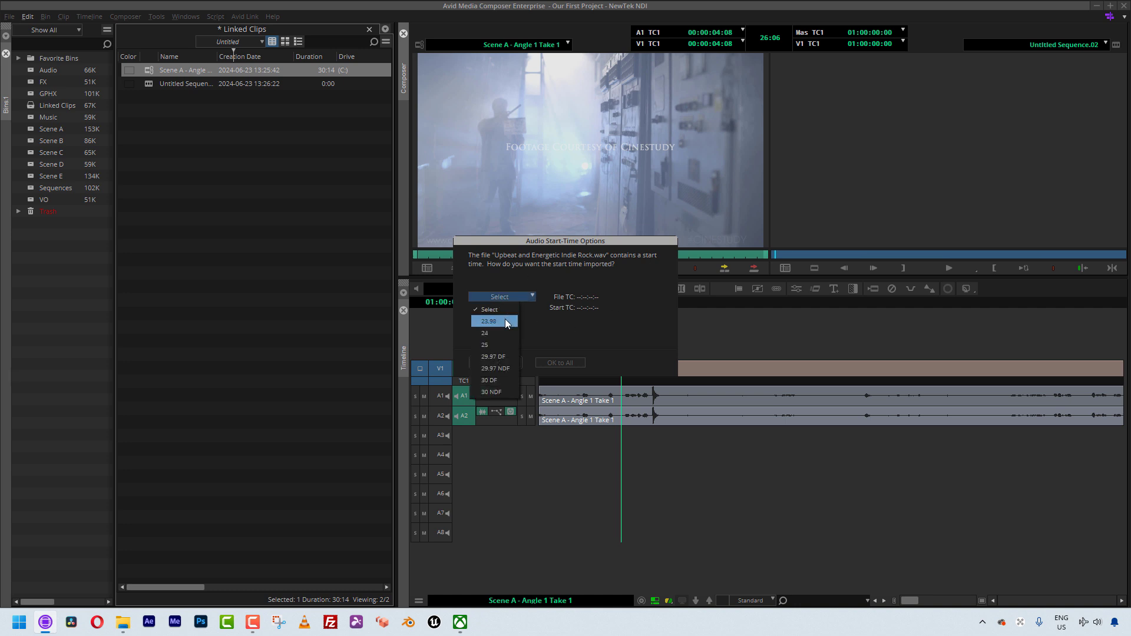
{"action": "left_click", "coordinate": [504, 319]}
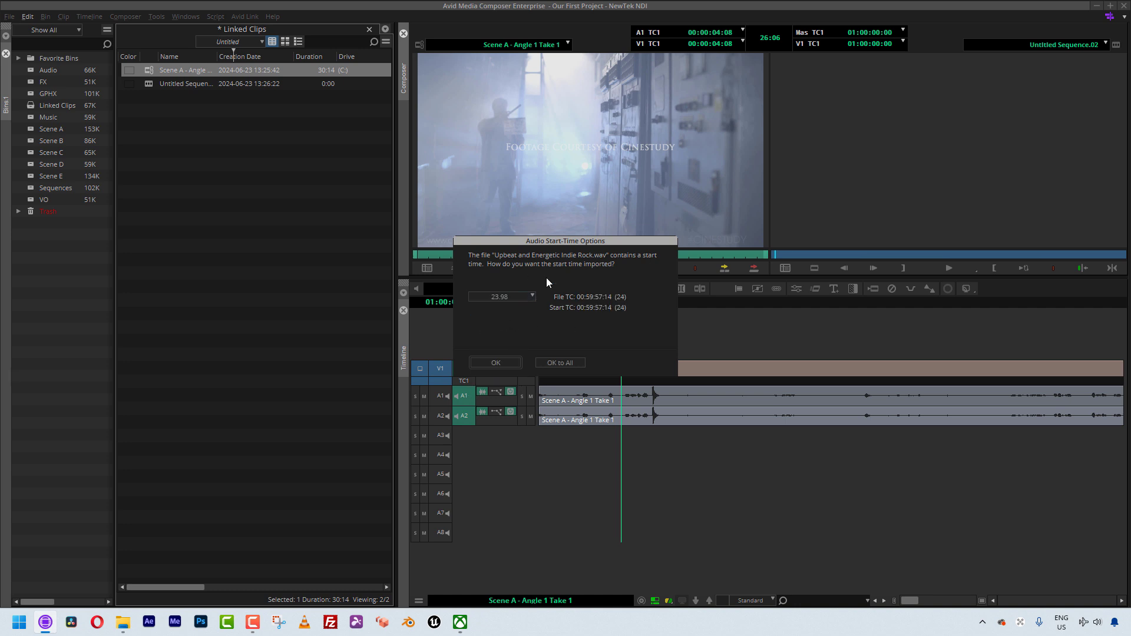
{"action": "left_click", "coordinate": [516, 363]}
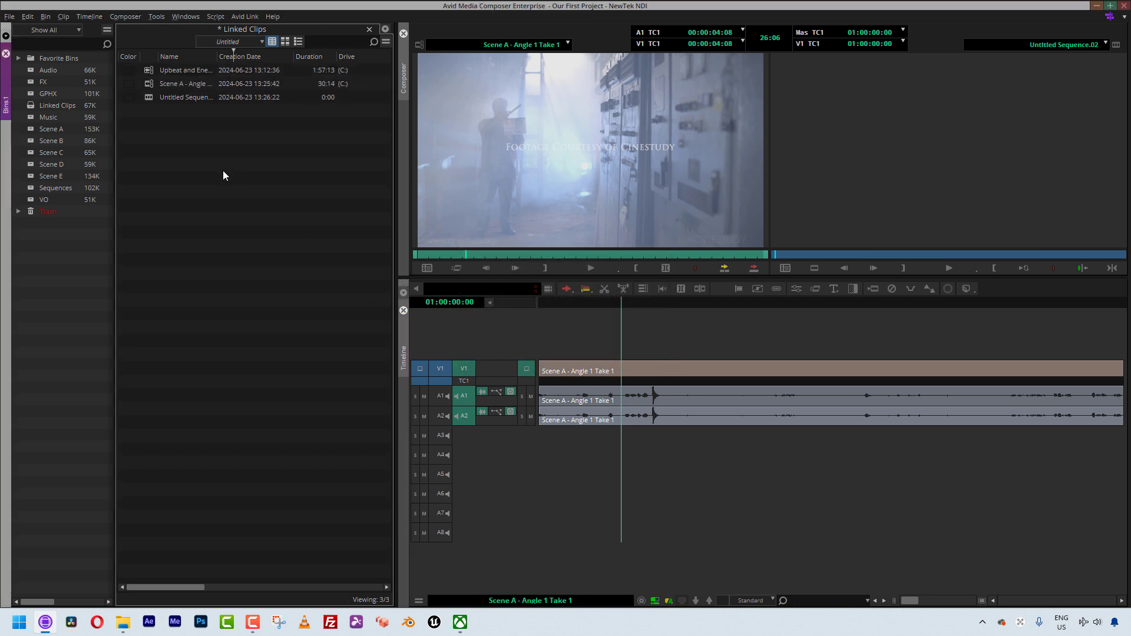
Step: Compare the music clip's two audio channels against Scene A, then save the Linked Clips bin
{"action": "double_click", "coordinate": [150, 69]}
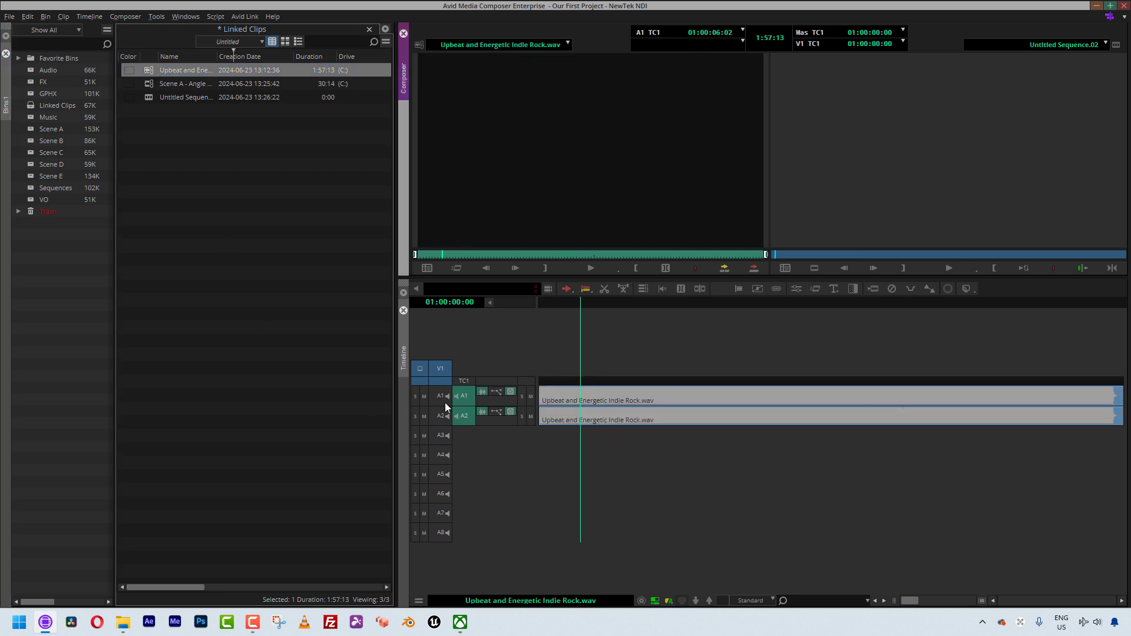
{"action": "double_click", "coordinate": [147, 82]}
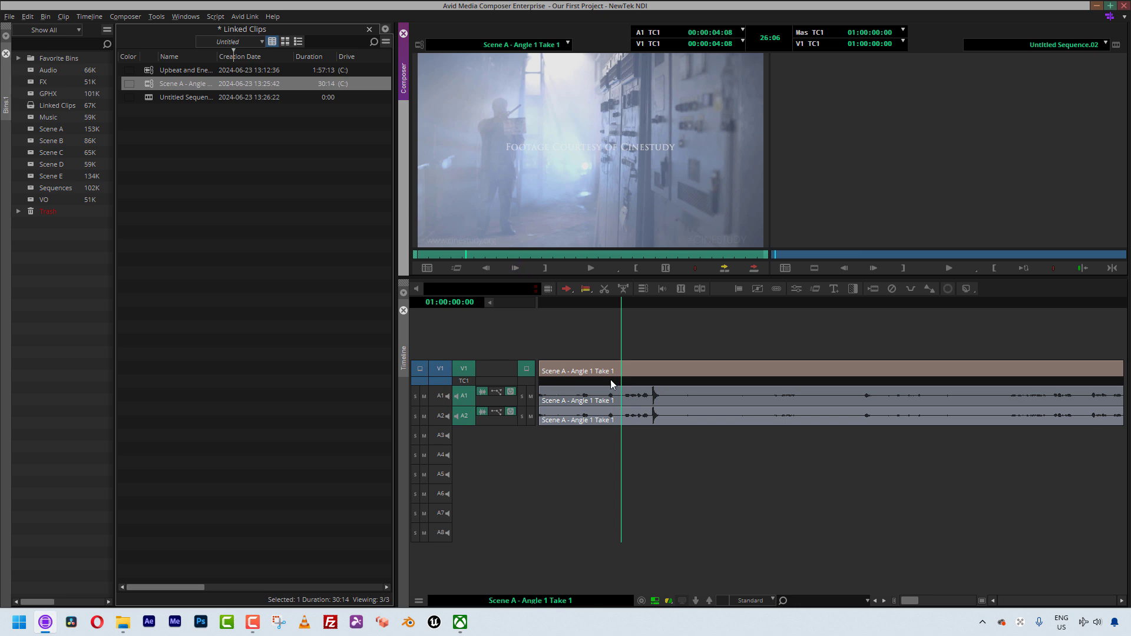
{"action": "double_click", "coordinate": [149, 70]}
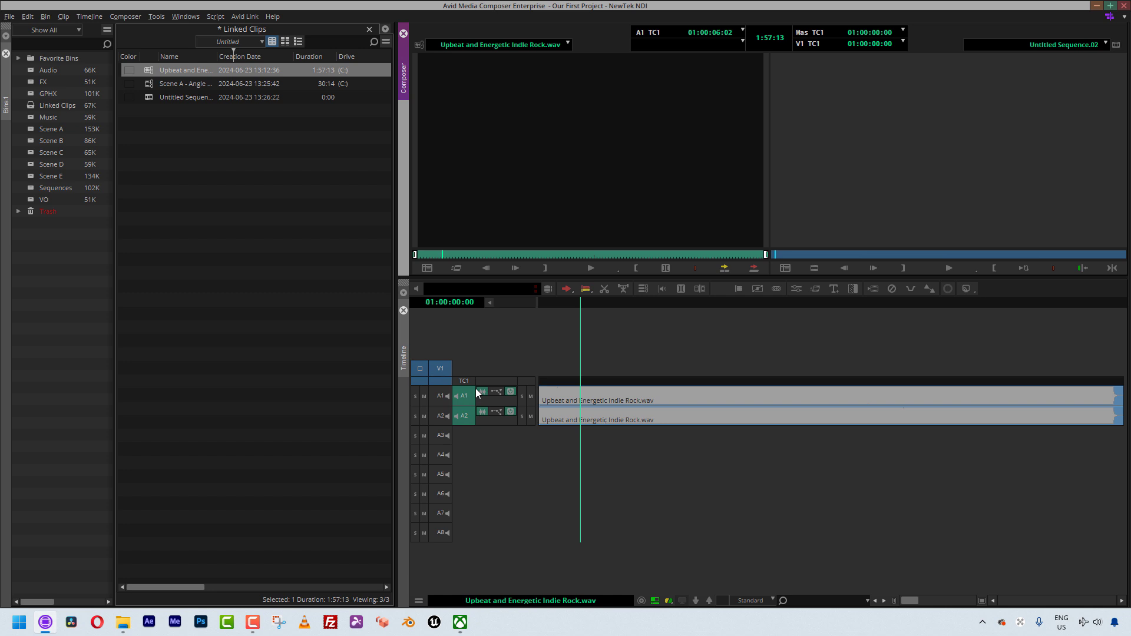
{"action": "key", "text": "ctrl+s"}
Step: Delete the Scene A and Upbeat music master clips from the Linked Clips bin
{"action": "left_click", "coordinate": [188, 163]}
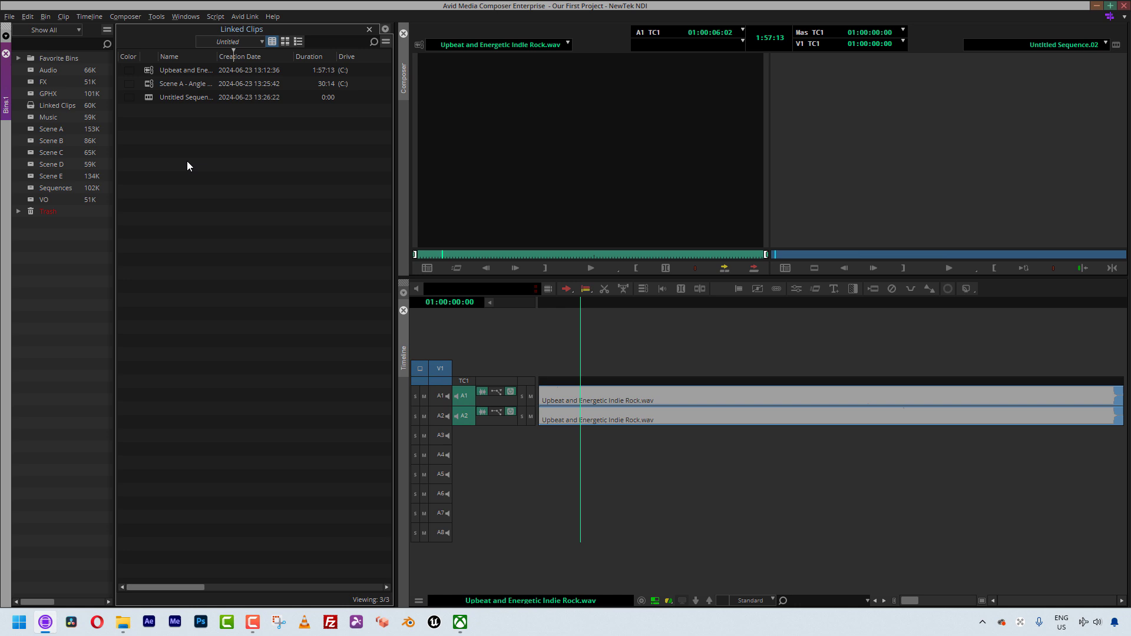
{"action": "left_click", "coordinate": [152, 84]}
{"action": "left_click", "coordinate": [152, 71], "text": "shift"}
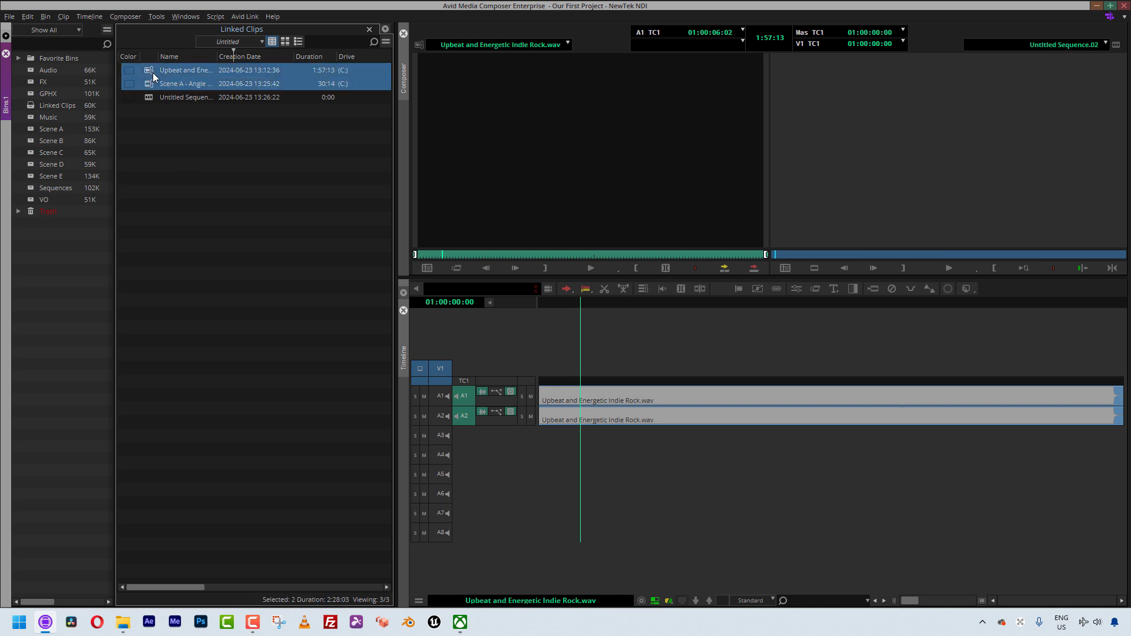
{"action": "key", "text": "Delete"}
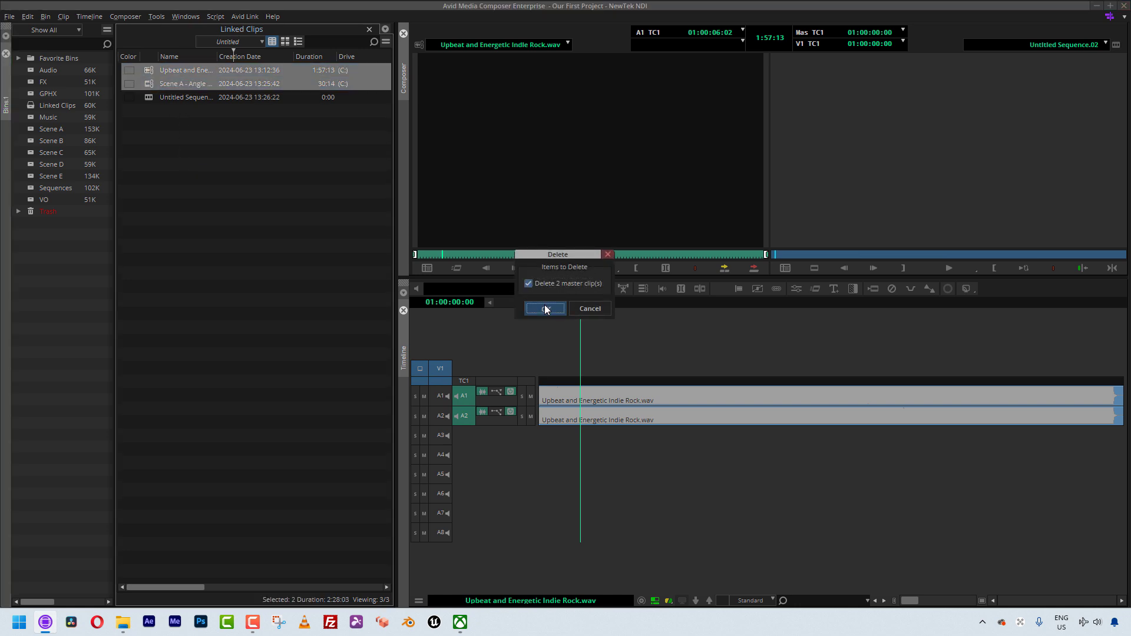
{"action": "left_click", "coordinate": [545, 308]}
Step: Set A1–A2 to Stereo in the Link Options multichannel audio layout and close Settings
{"action": "key", "text": "ctrl+equal"}
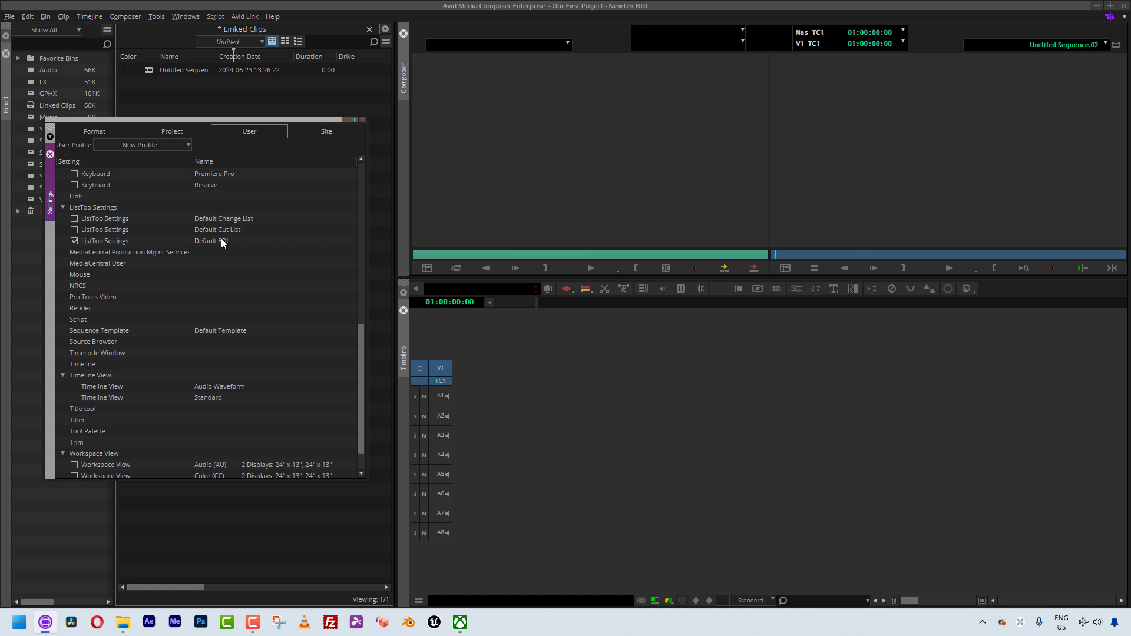
{"action": "double_click", "coordinate": [83, 195]}
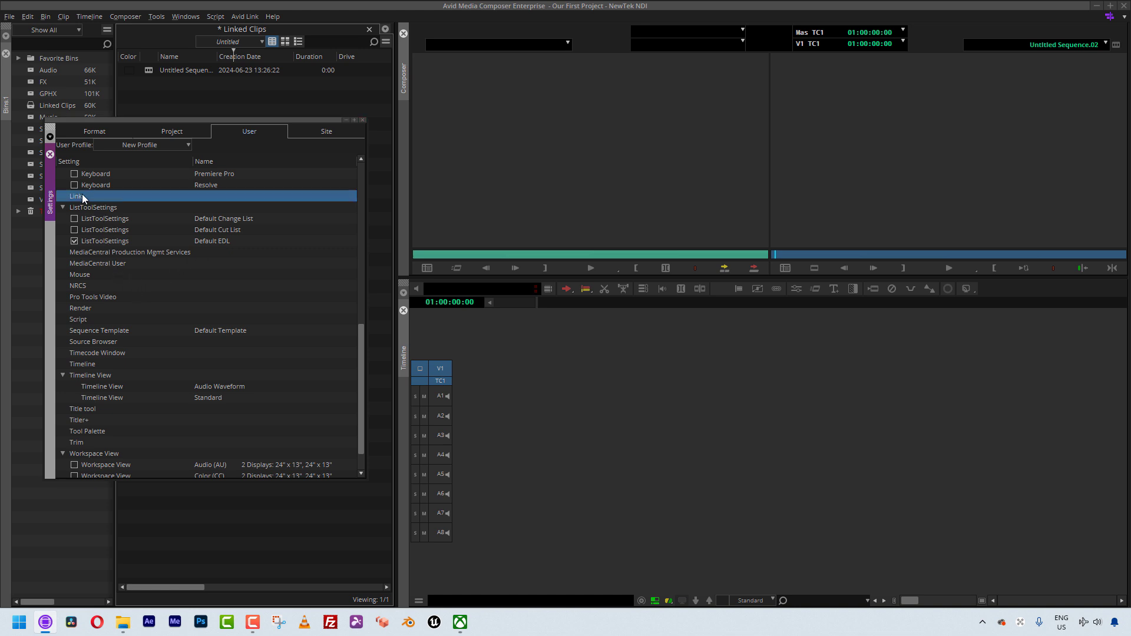
{"action": "left_click", "coordinate": [174, 117]}
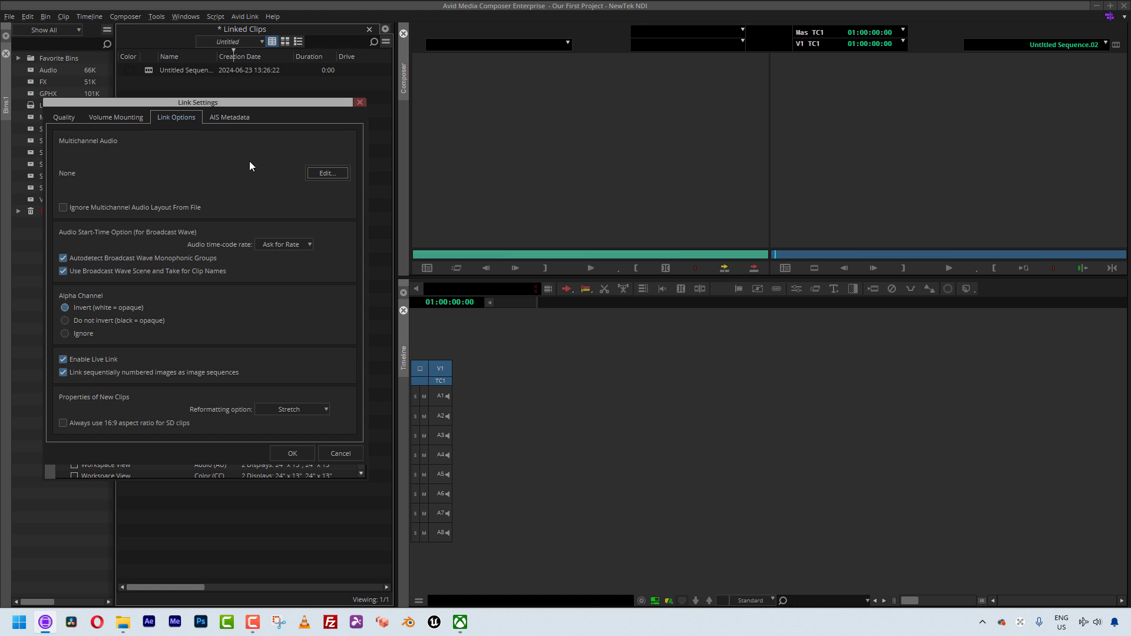
{"action": "left_click", "coordinate": [332, 173]}
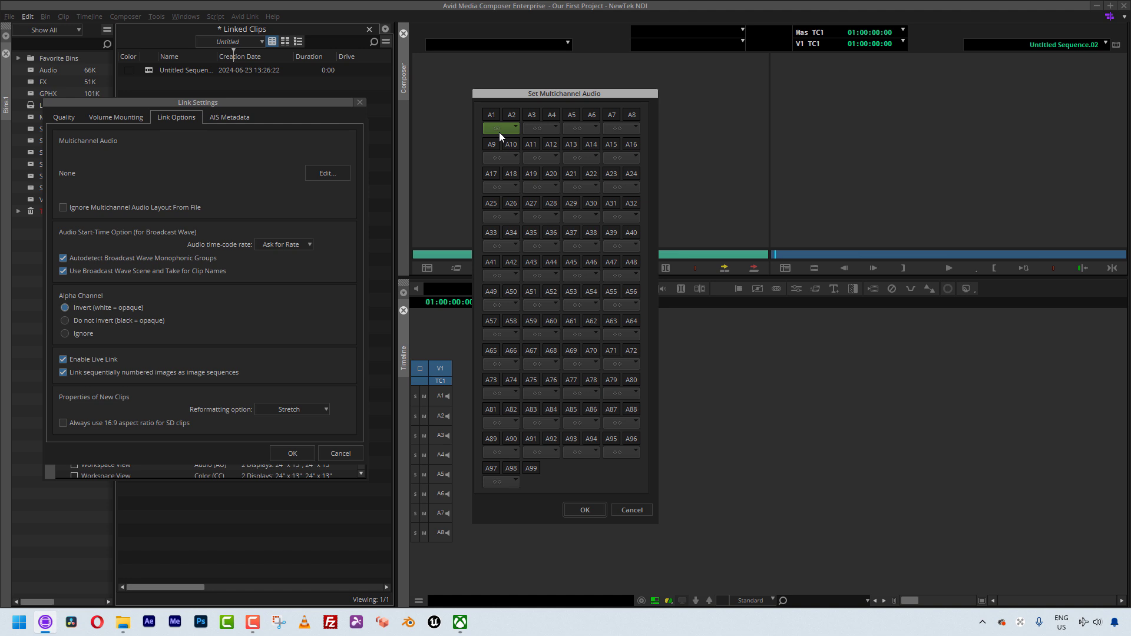
{"action": "left_click", "coordinate": [514, 127]}
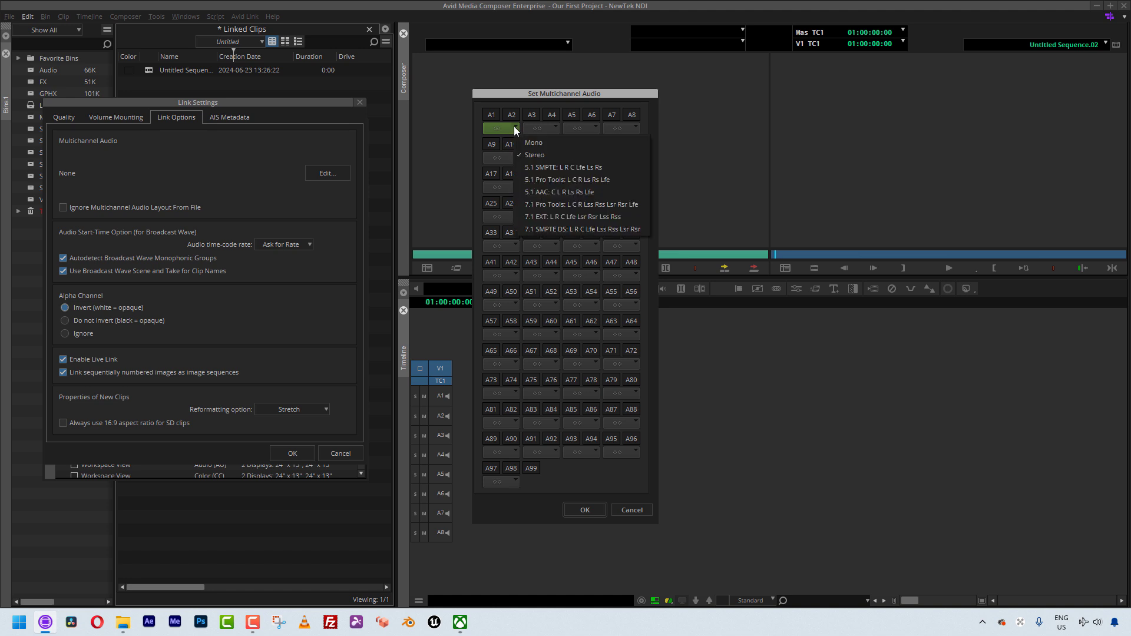
{"action": "left_click", "coordinate": [538, 154]}
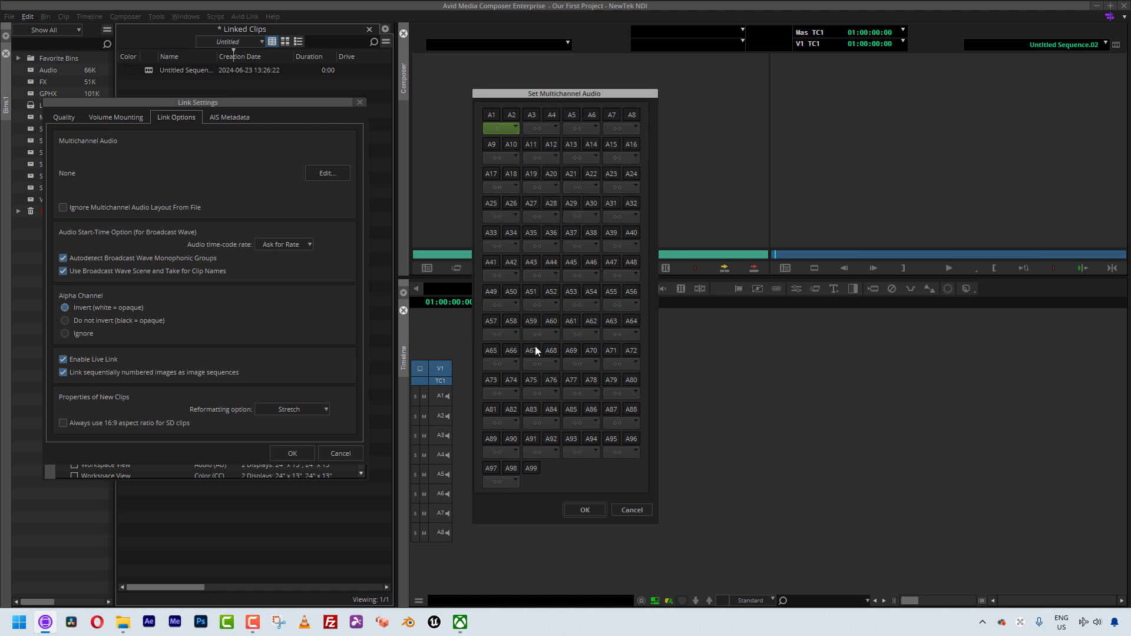
{"action": "left_click", "coordinate": [585, 510]}
{"action": "left_click", "coordinate": [307, 454]}
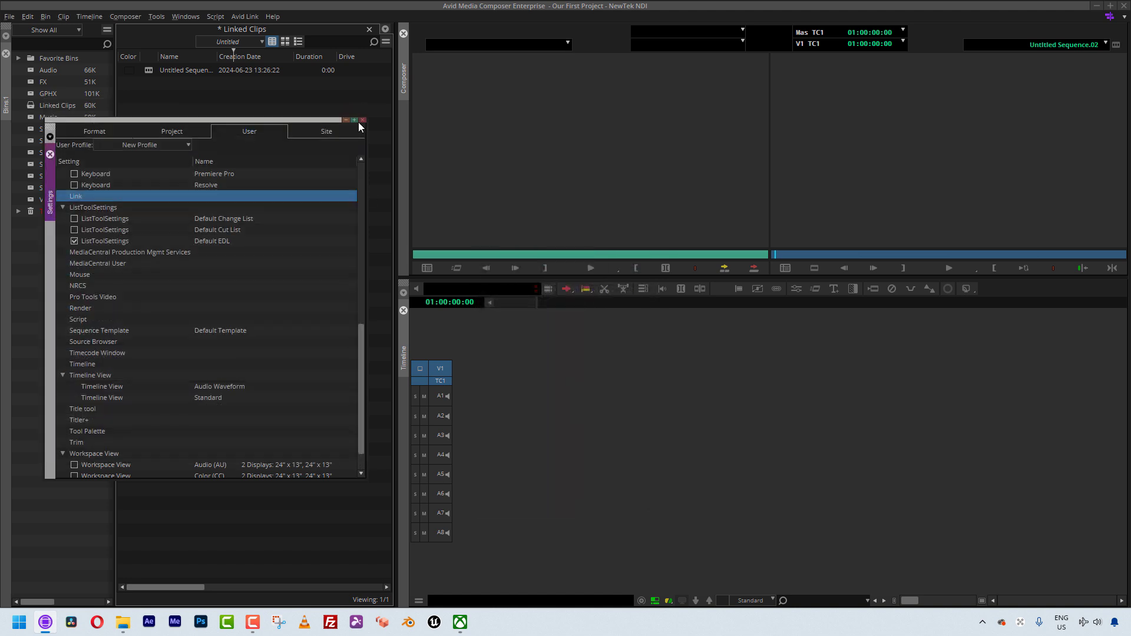
{"action": "left_click", "coordinate": [363, 120]}
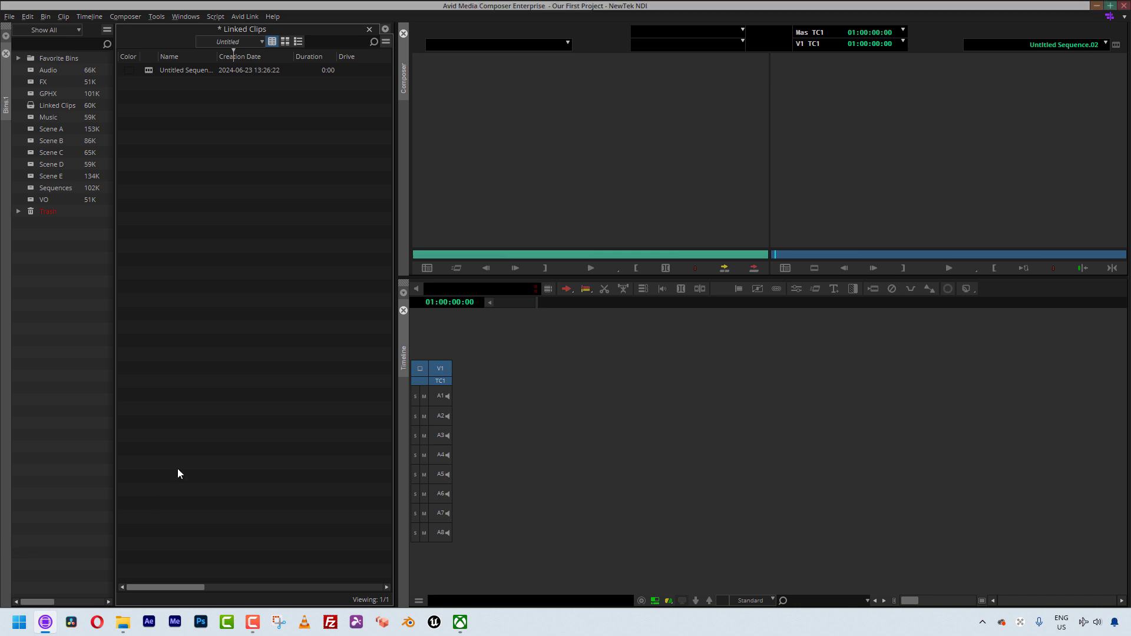
Step: Relink the Upbeat music at 23.98 and load it, now a single stereo A1 track
{"action": "left_click_drag", "start_coordinate": [178, 468], "coordinate": [259, 148]}
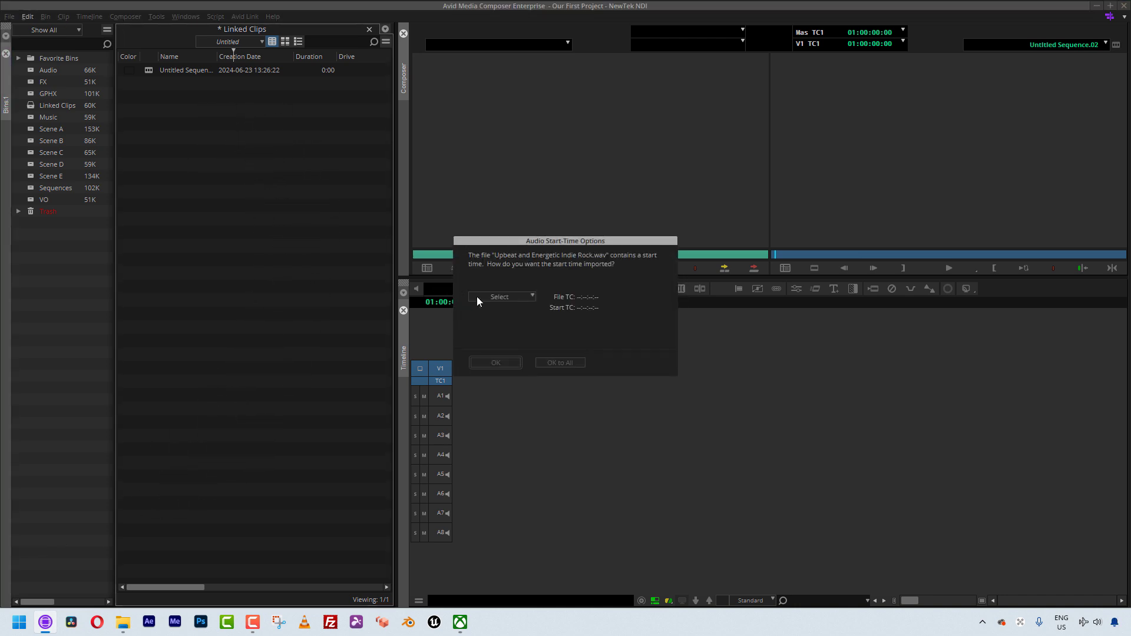
{"action": "left_click", "coordinate": [518, 298]}
{"action": "left_click", "coordinate": [519, 342]}
{"action": "left_click", "coordinate": [495, 363]}
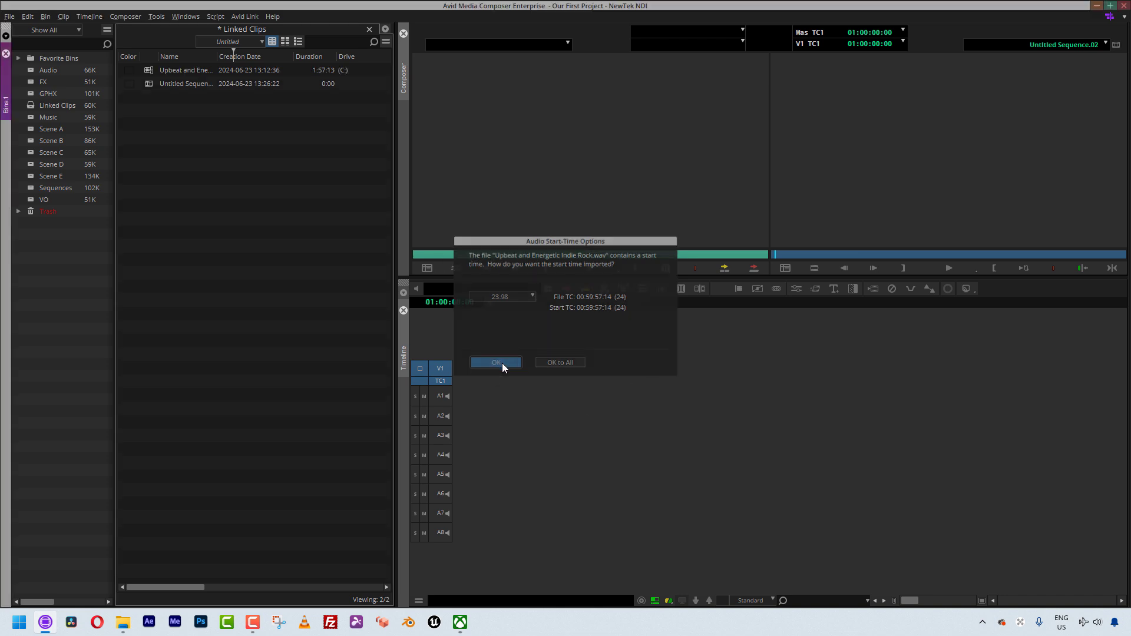
{"action": "double_click", "coordinate": [148, 69]}
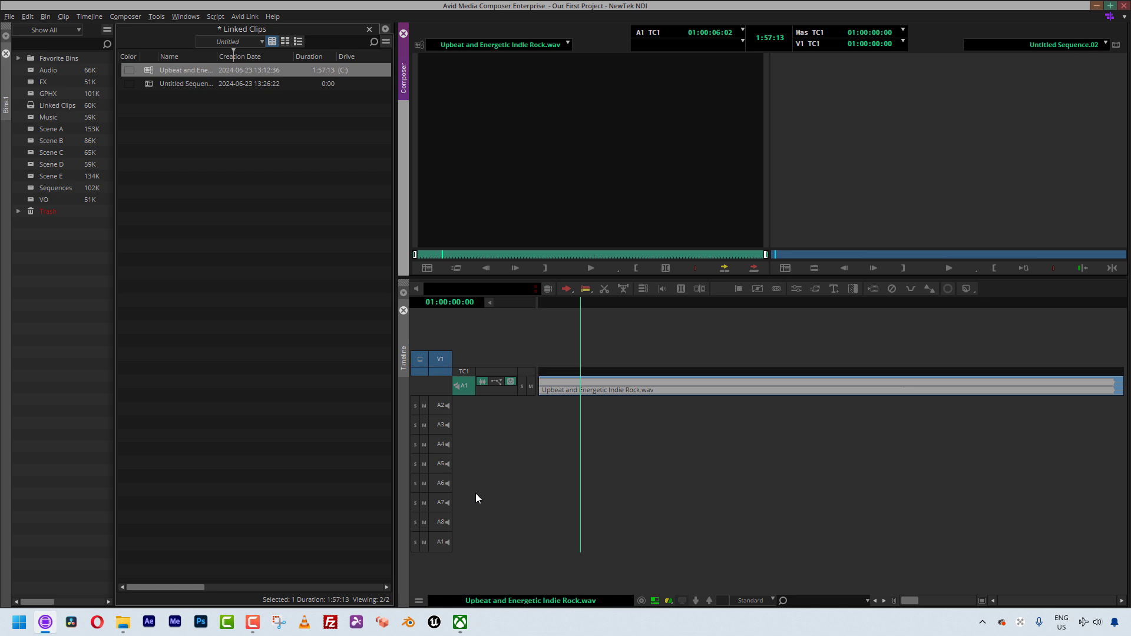
Step: Play the music briefly from near its start, then link Scene A - Angle 1 into the bin
{"action": "left_click", "coordinate": [587, 395]}
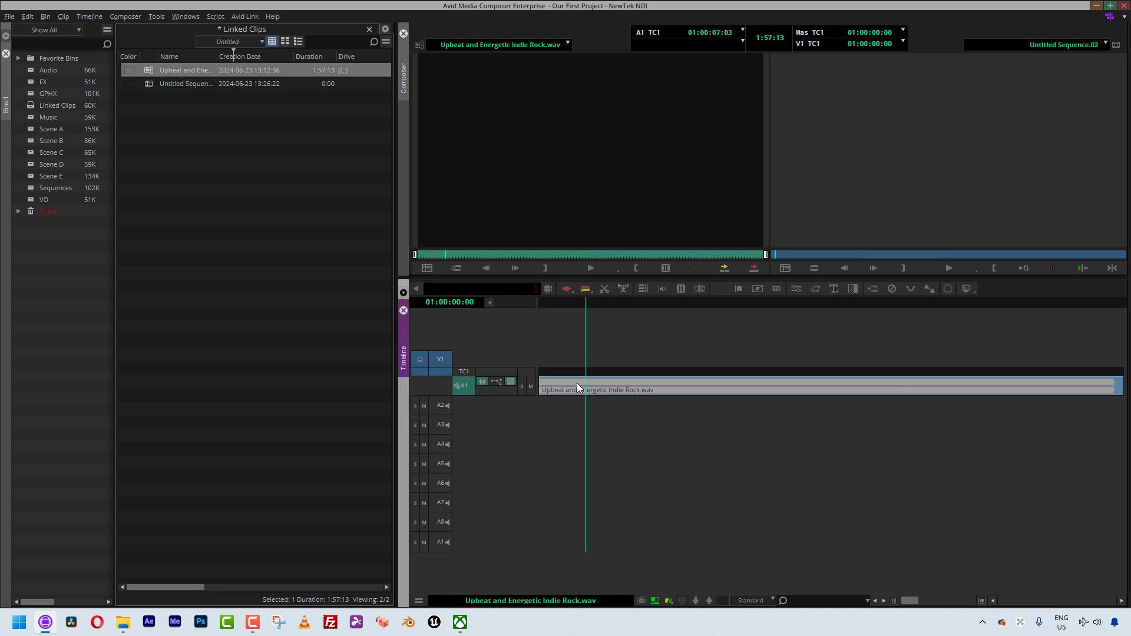
{"action": "left_click", "coordinate": [1095, 623]}
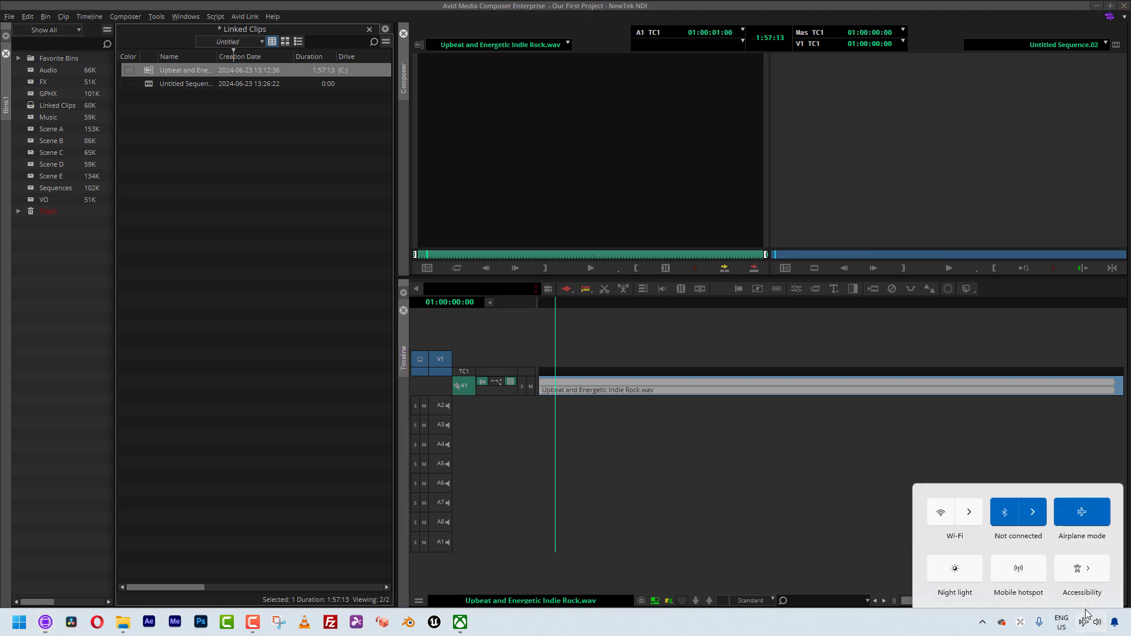
{"action": "left_click", "coordinate": [602, 168]}
{"action": "key", "text": "space"}
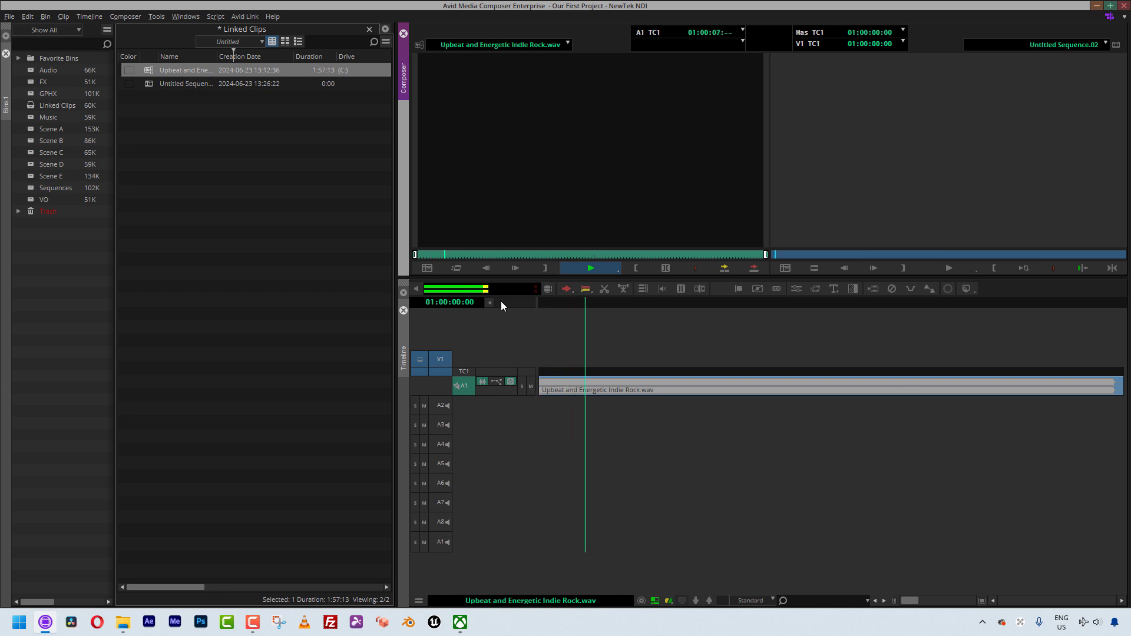
{"action": "key", "text": "space"}
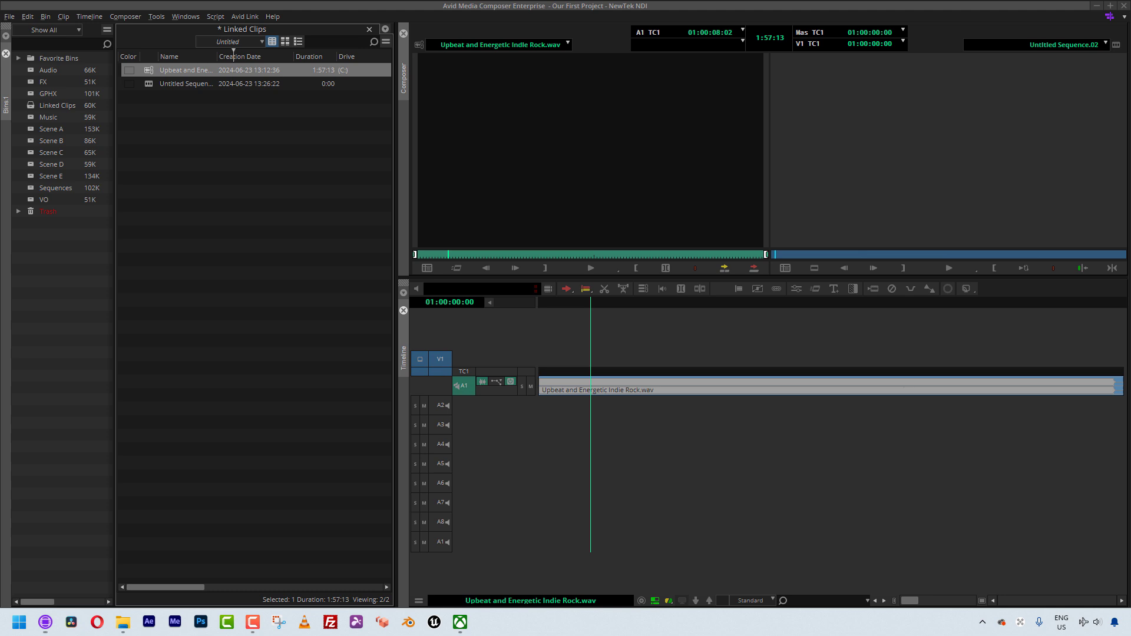
{"action": "left_click_drag", "start_coordinate": [0, 283], "coordinate": [227, 199]}
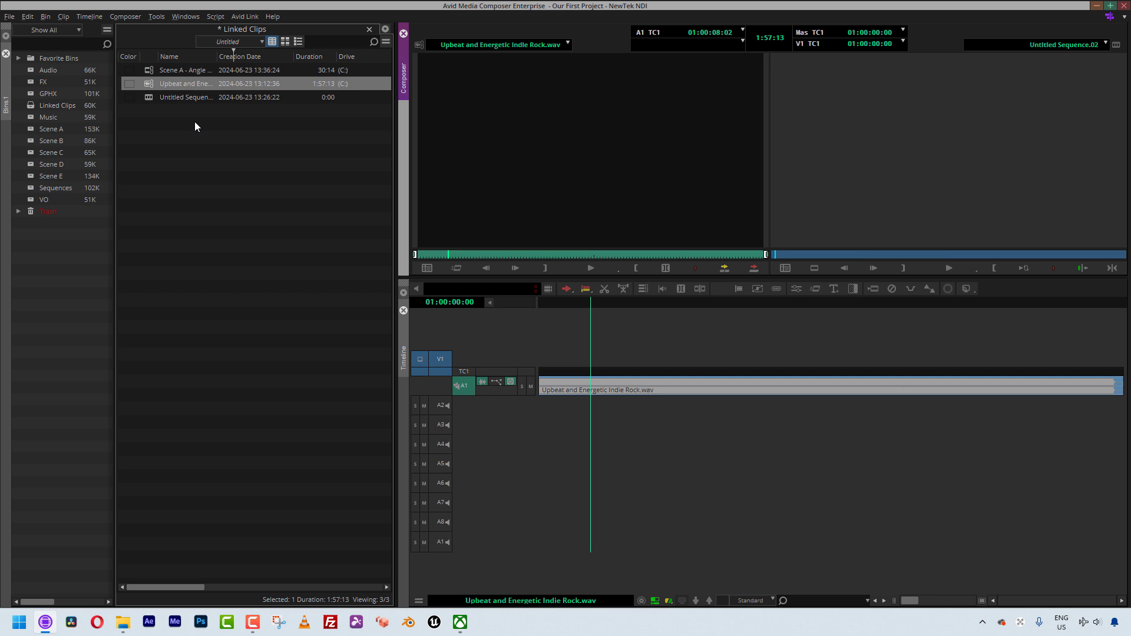
Step: Load Scene A - Angle 1 Take 1, move about two seconds in, and show the A1 waveform
{"action": "double_click", "coordinate": [146, 69]}
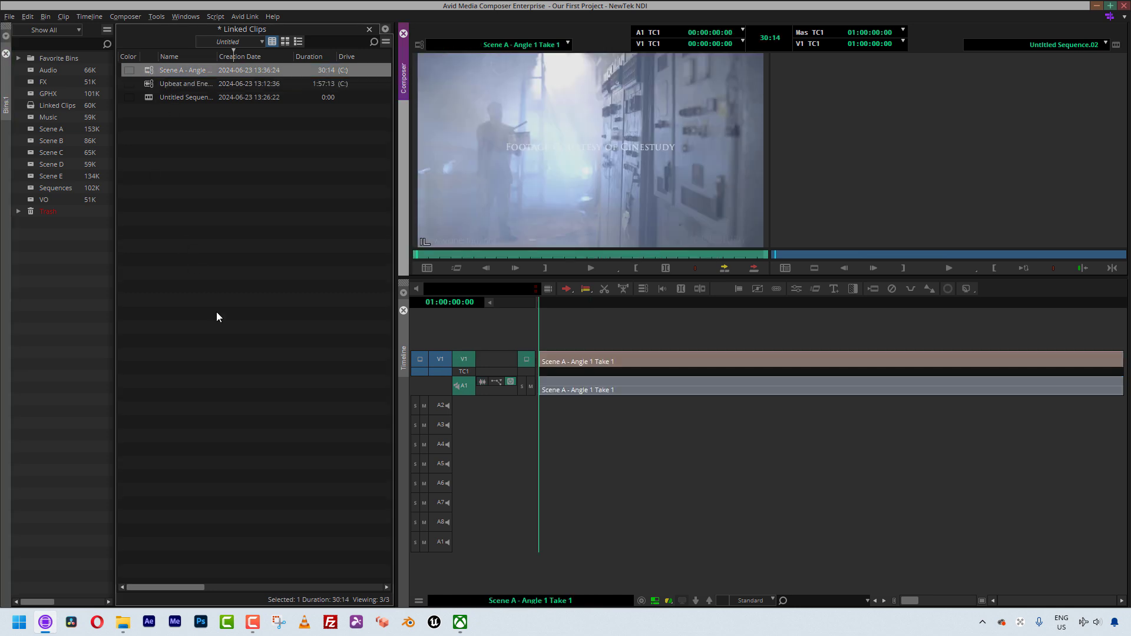
{"action": "left_click", "coordinate": [592, 387]}
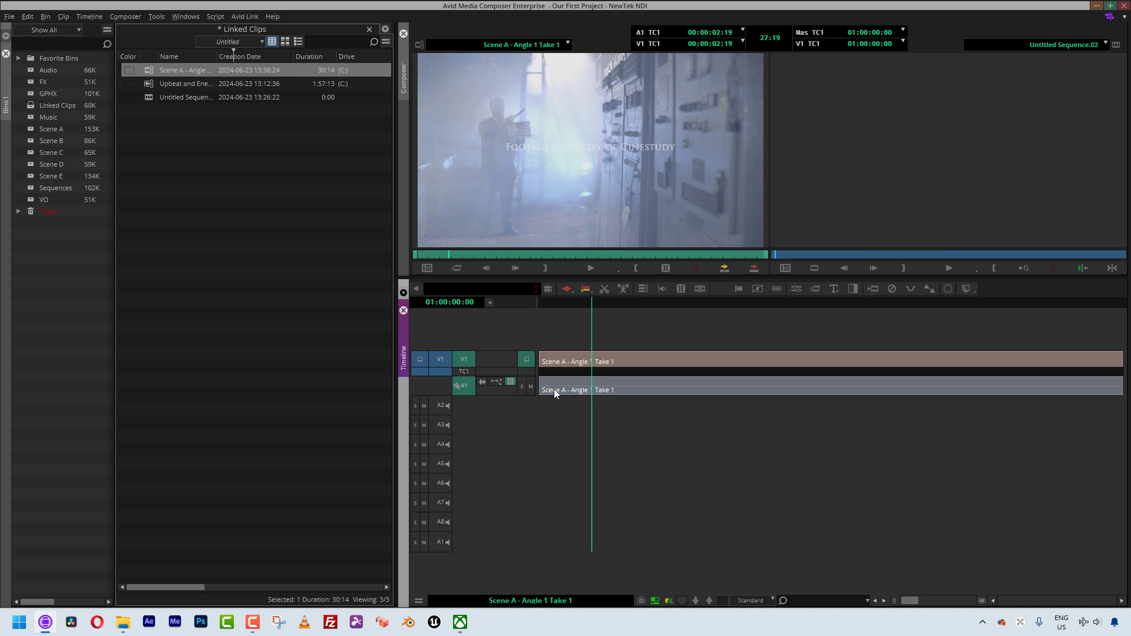
{"action": "left_click", "coordinate": [482, 381]}
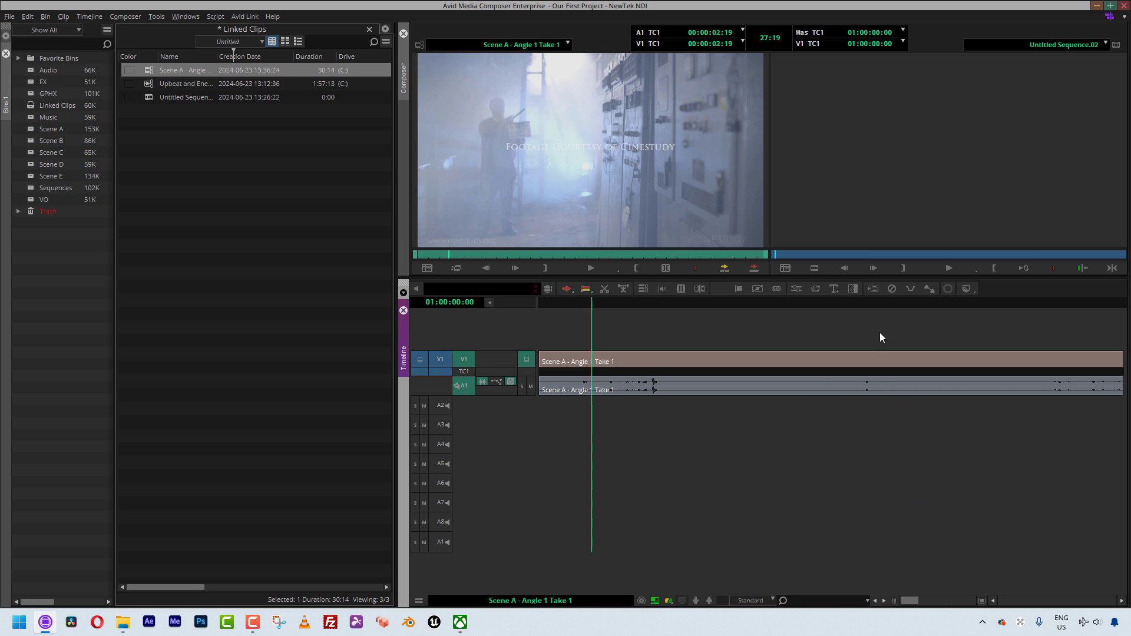
Step: Delete both the Scene A and Upbeat music master clips from the bin
{"action": "left_click", "coordinate": [195, 177]}
{"action": "left_click", "coordinate": [150, 84]}
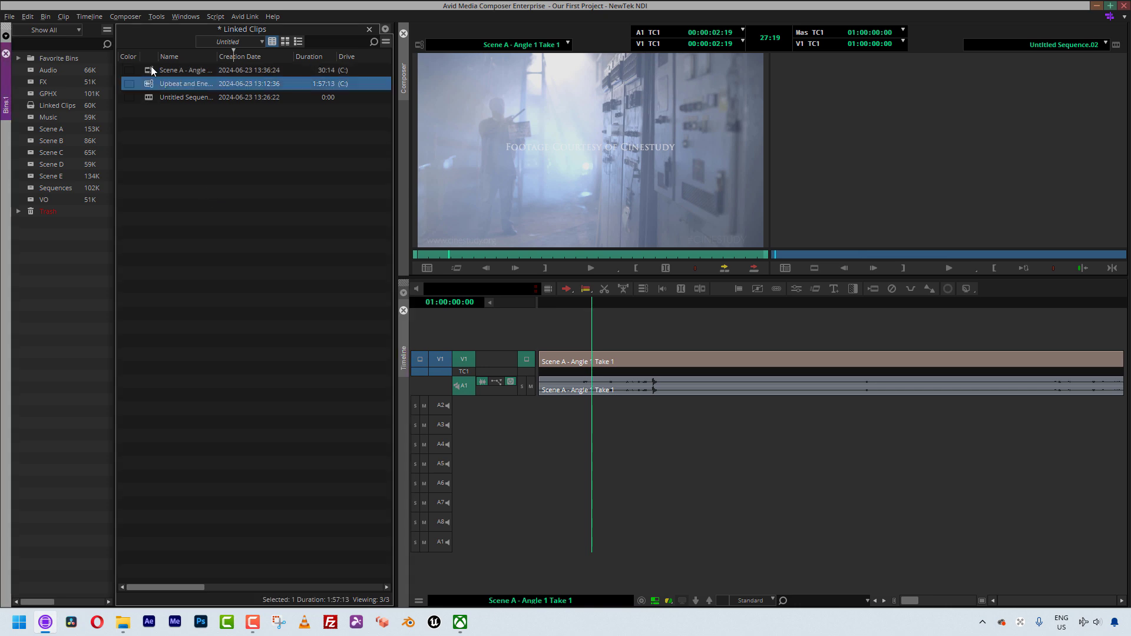
{"action": "left_click", "coordinate": [151, 70], "text": "shift"}
{"action": "key", "text": "Delete"}
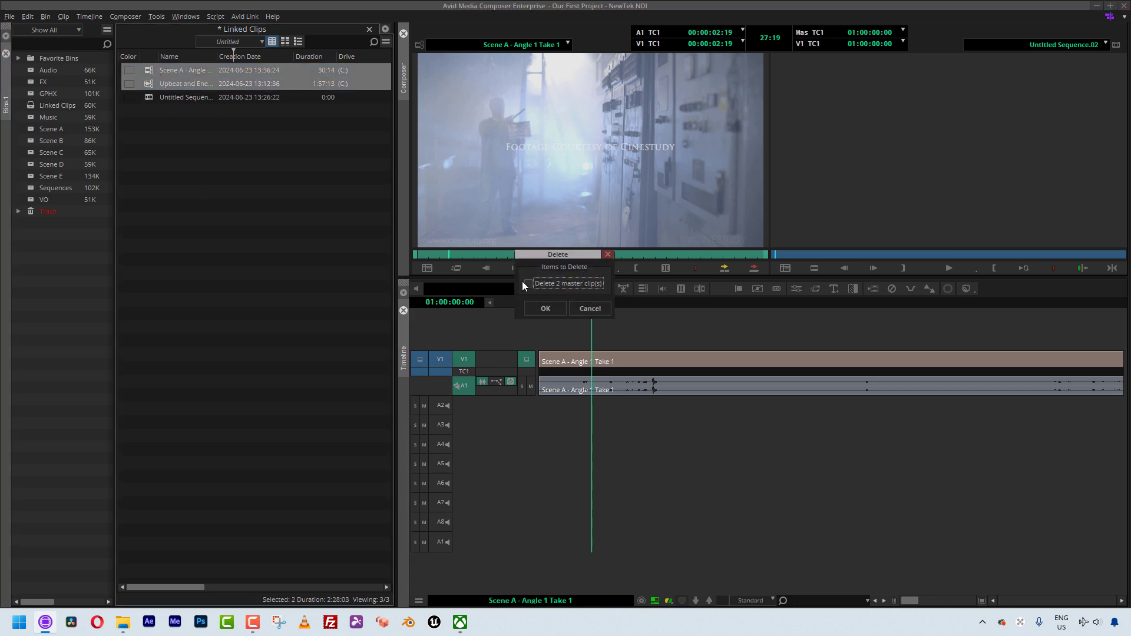
{"action": "left_click", "coordinate": [542, 287]}
{"action": "left_click", "coordinate": [539, 310]}
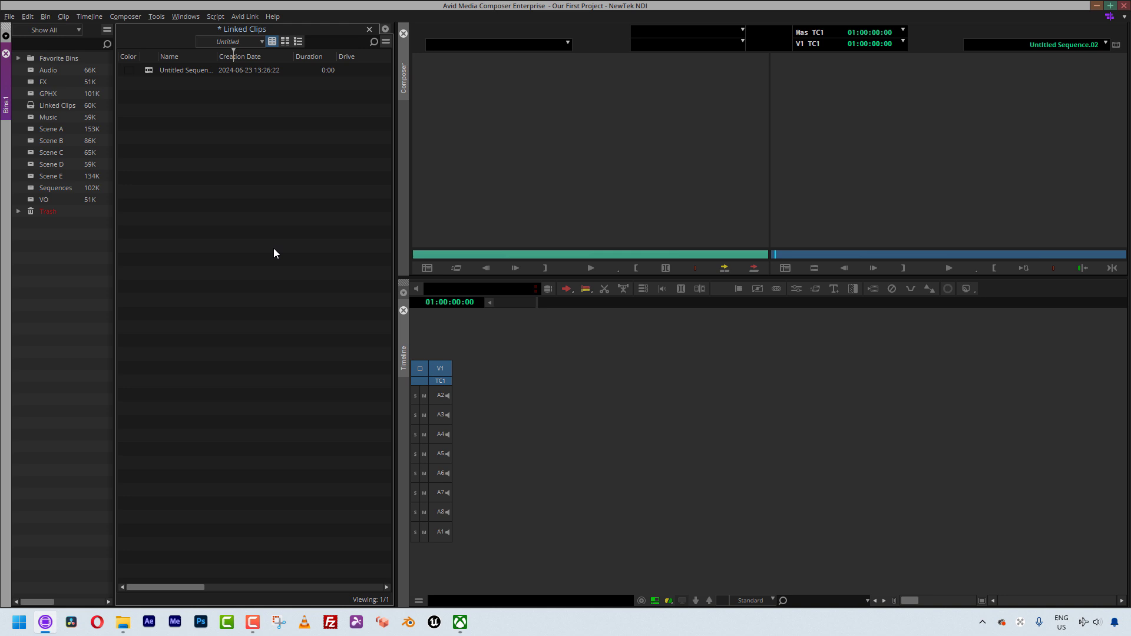
Step: Revise the Multichannel Audio layout in Link Options and close Settings
{"action": "key", "text": "ctrl+equal"}
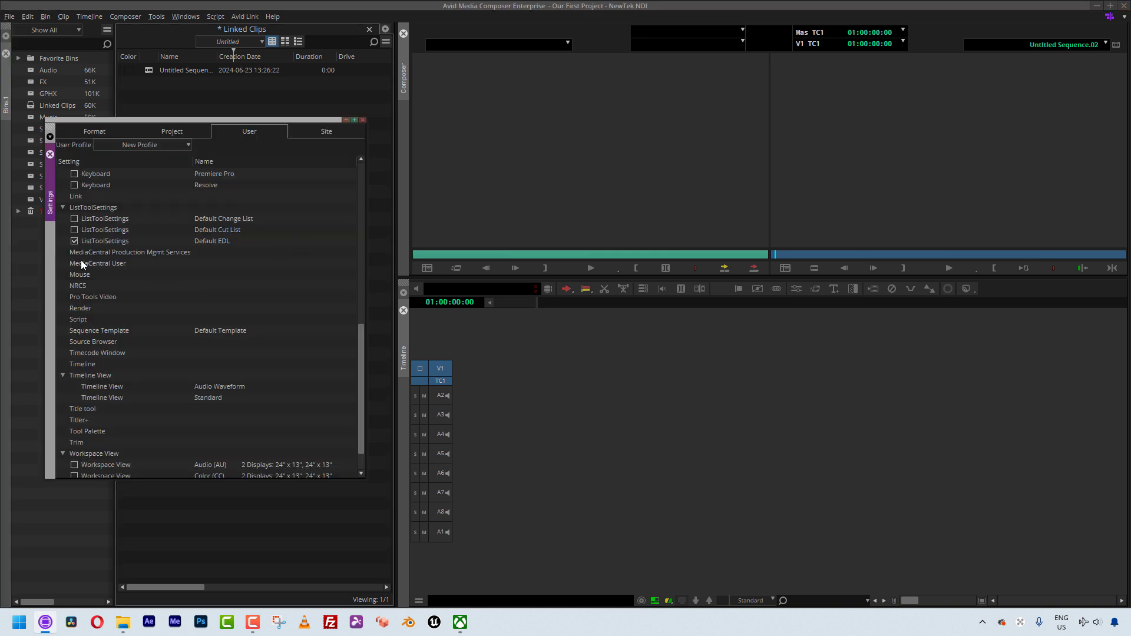
{"action": "double_click", "coordinate": [91, 197]}
{"action": "left_click", "coordinate": [173, 116]}
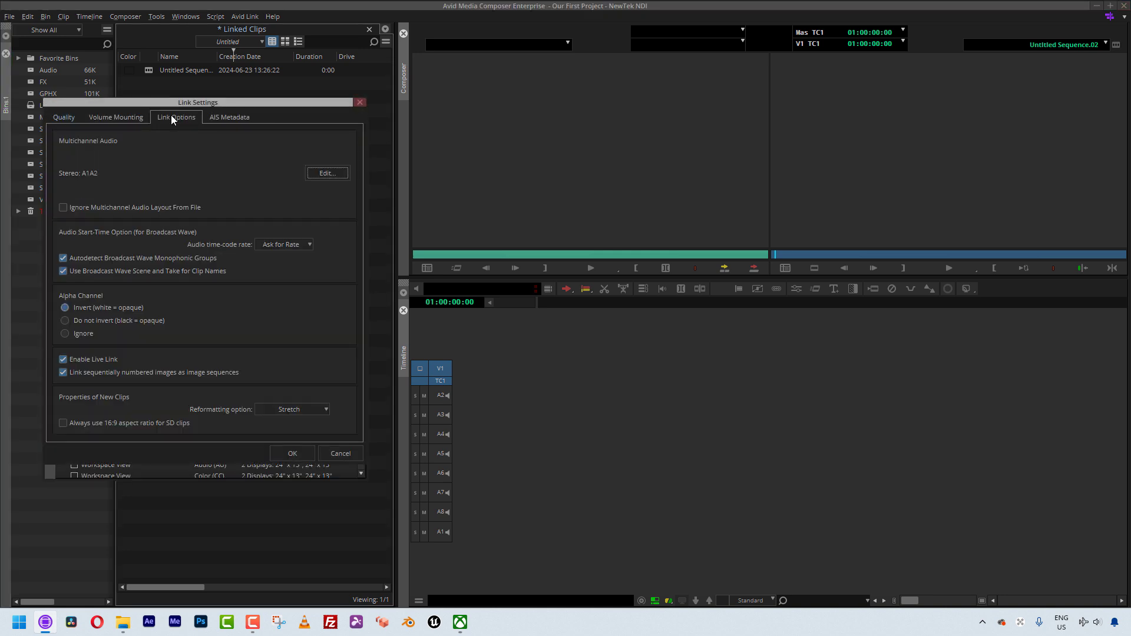
{"action": "left_click", "coordinate": [323, 174]}
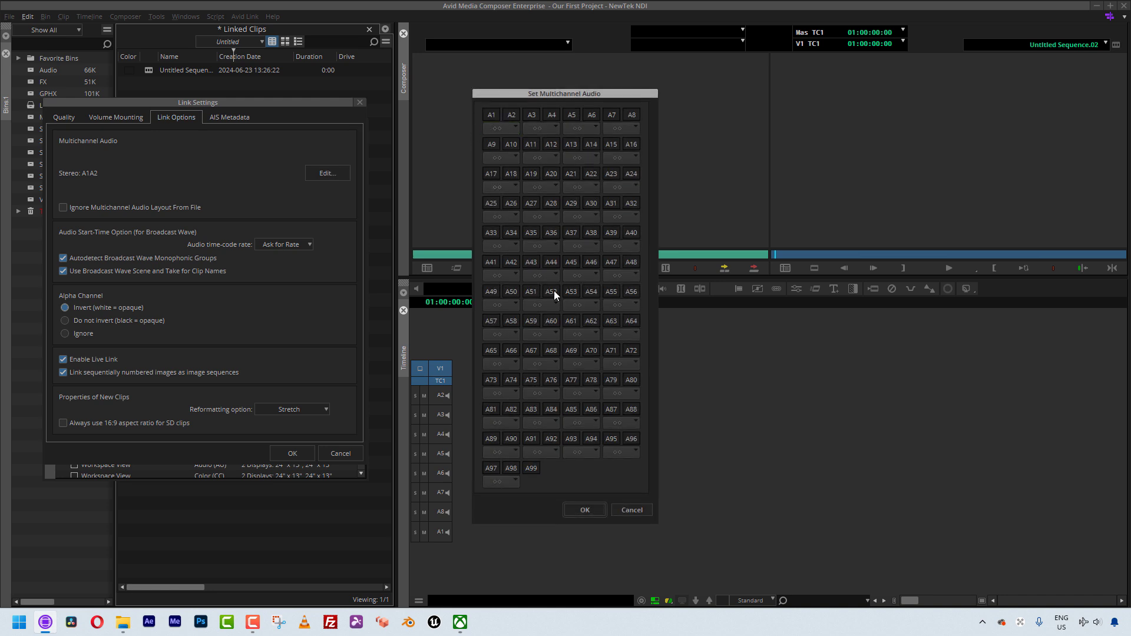
{"action": "left_click", "coordinate": [583, 511]}
{"action": "left_click", "coordinate": [292, 453]}
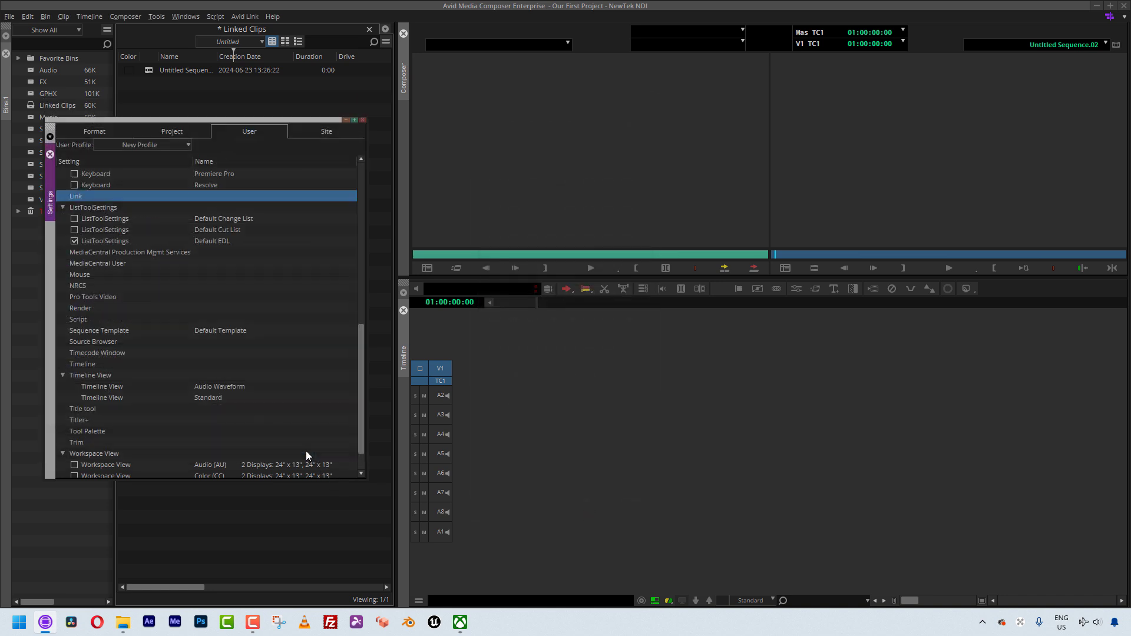
{"action": "left_click", "coordinate": [363, 120]}
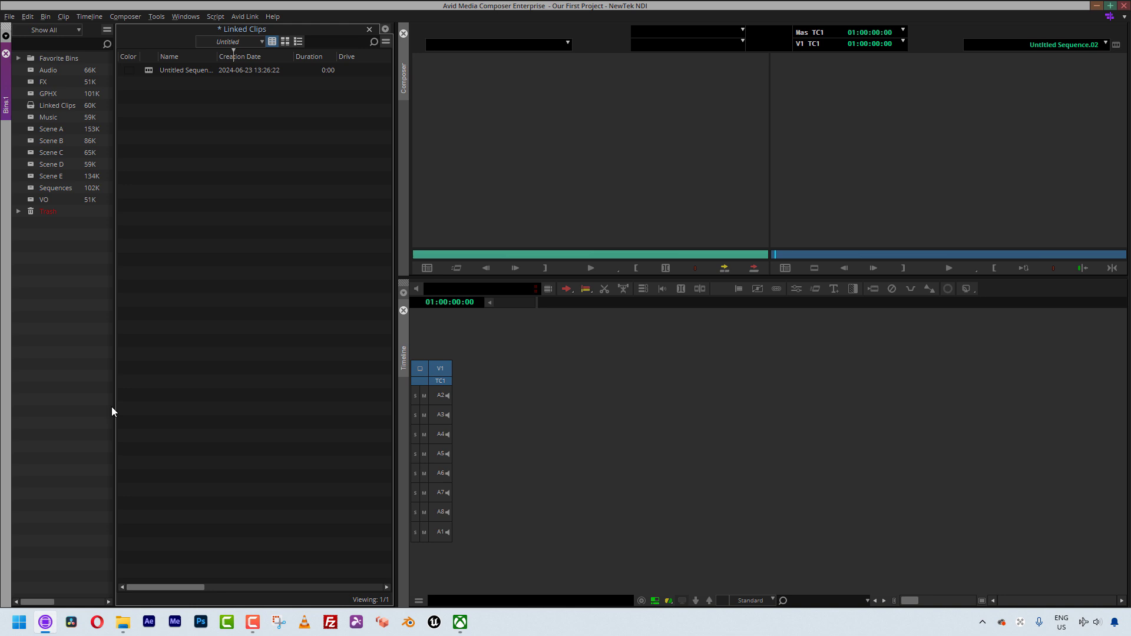
{"action": "right_click", "coordinate": [216, 198]}
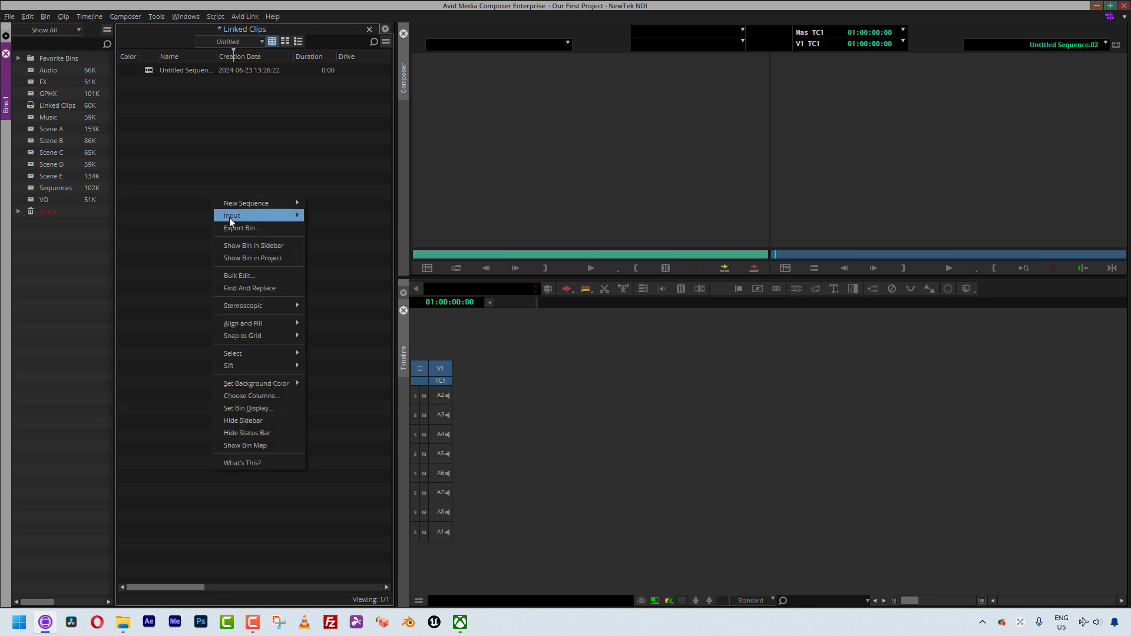
{"action": "mouse_move", "coordinate": [228, 217]}
{"action": "left_click", "coordinate": [324, 220]}
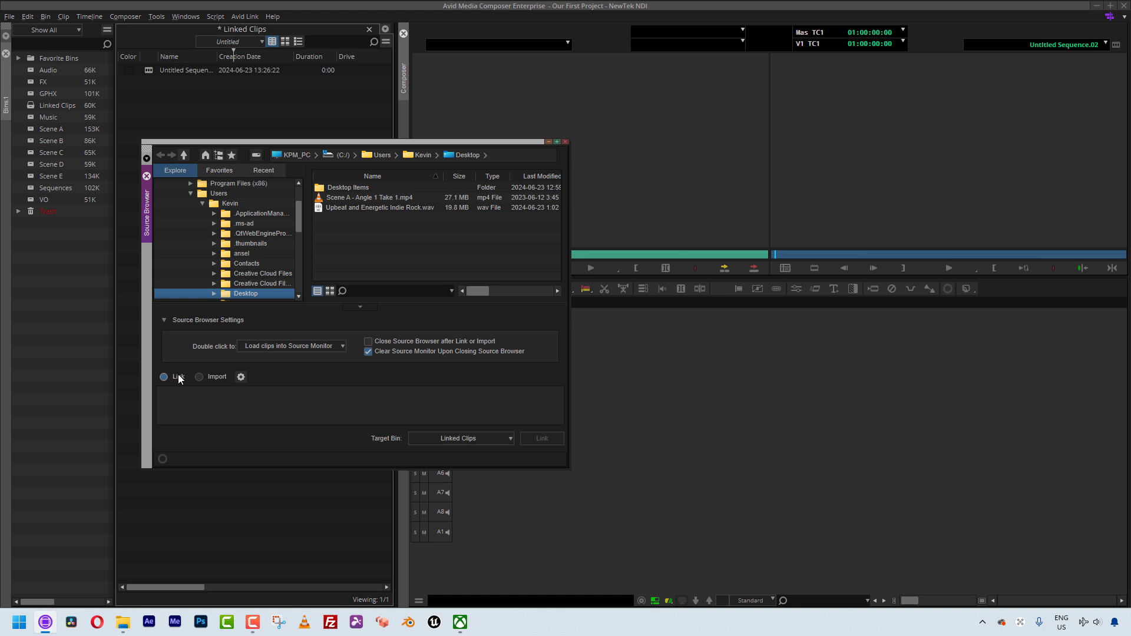
{"action": "left_click", "coordinate": [240, 377]}
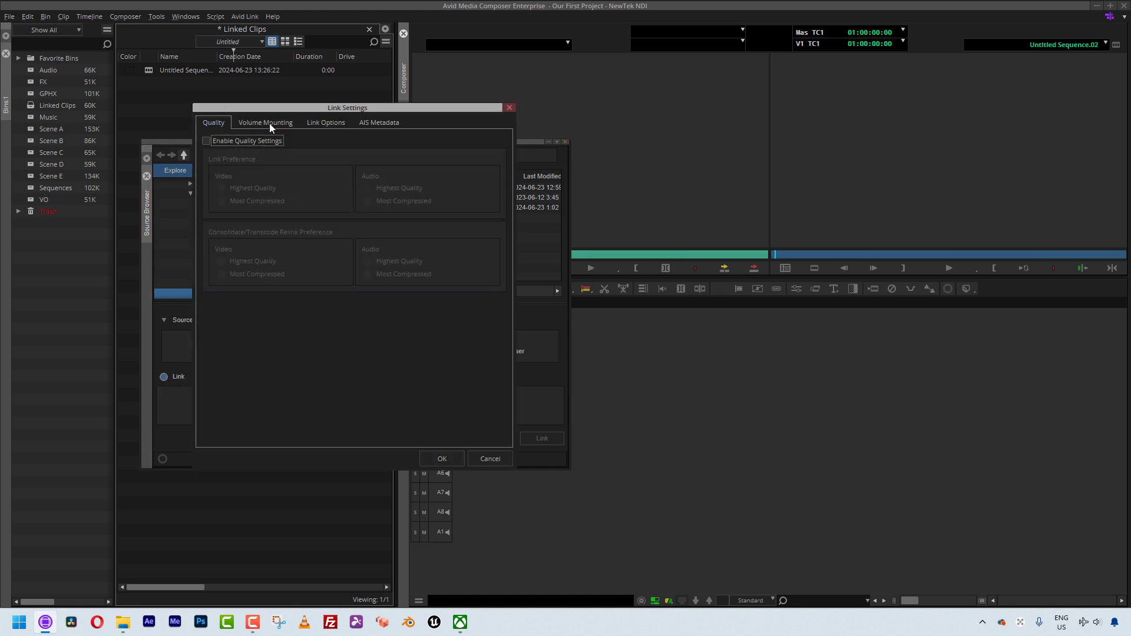
{"action": "left_click", "coordinate": [313, 124]}
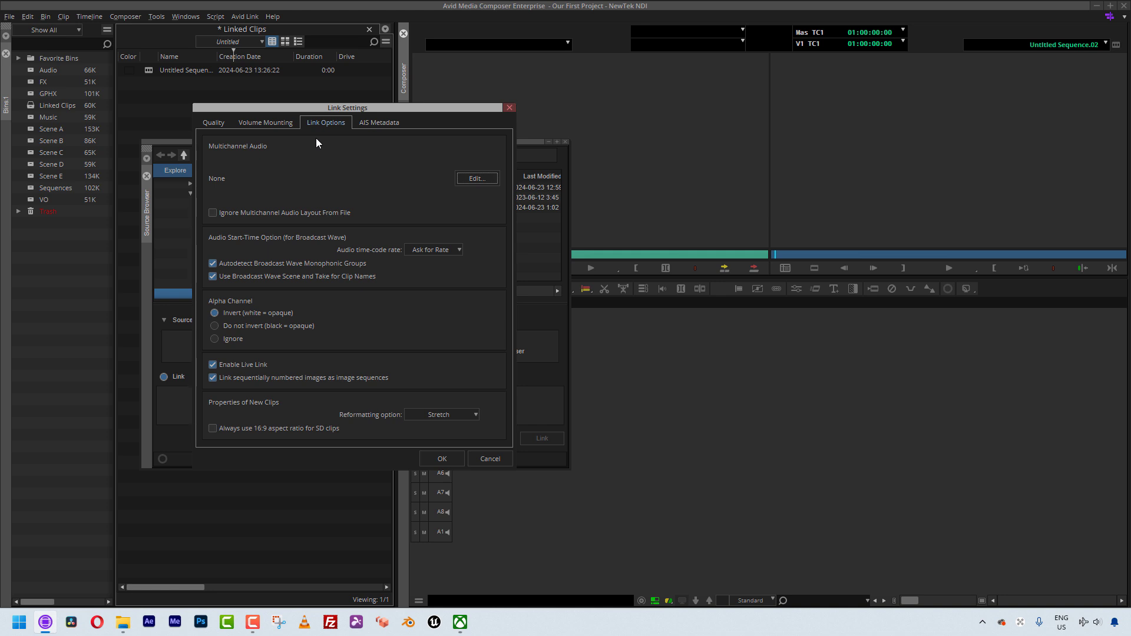
{"action": "left_click", "coordinate": [495, 459]}
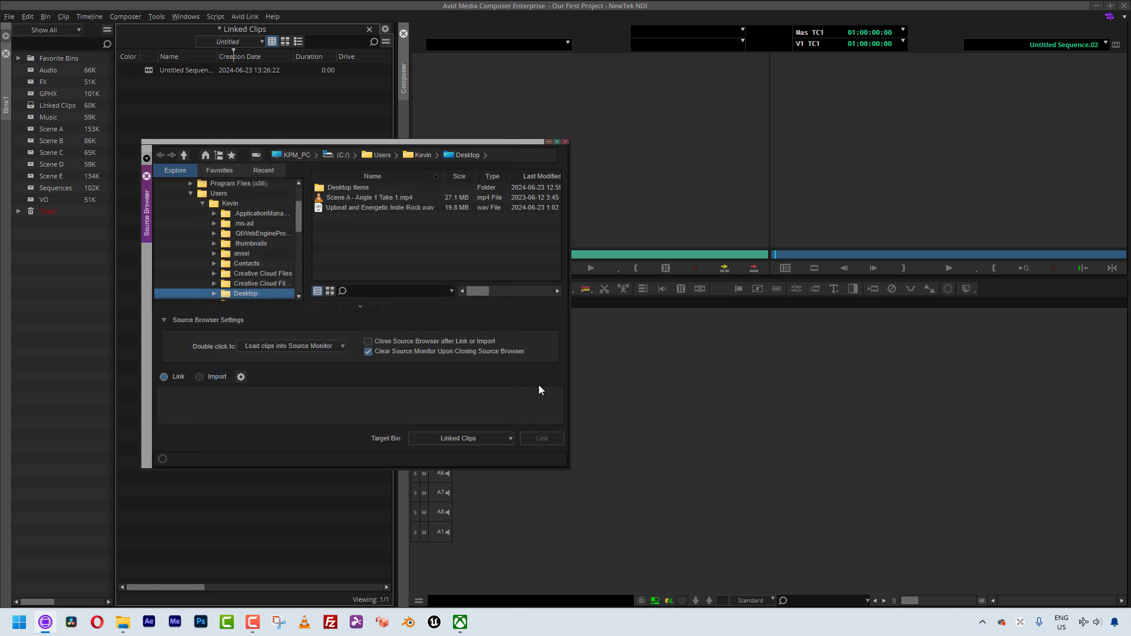
{"action": "left_click", "coordinate": [566, 143]}
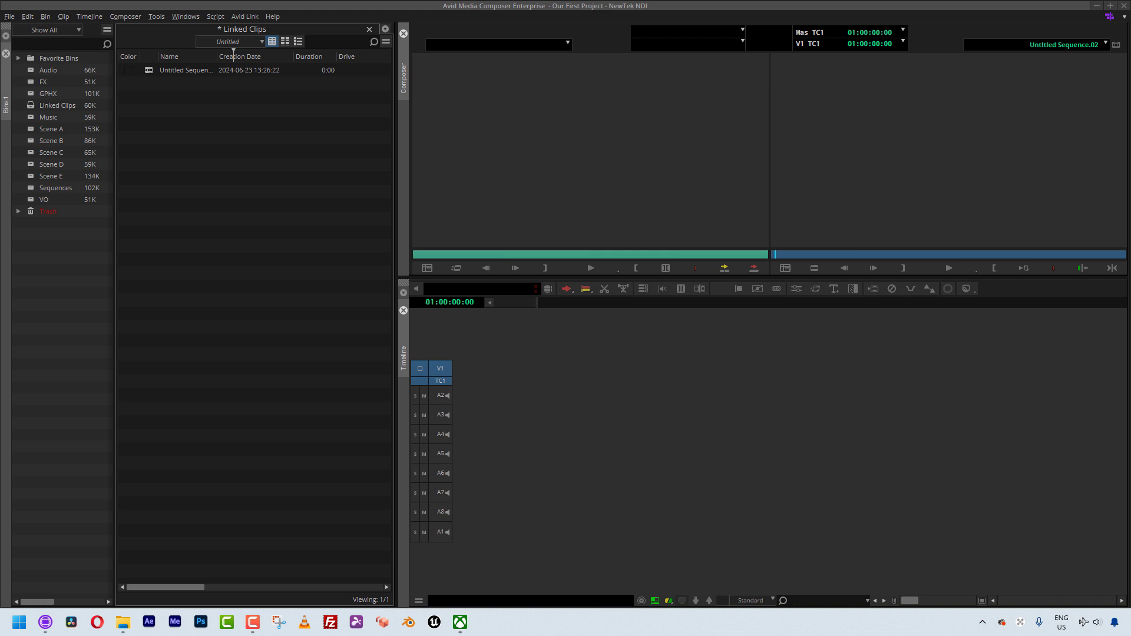
Step: Link Scene A and the music together, applying a 23.98 audio start-time rate to all
{"action": "left_click_drag", "start_coordinate": [6, 242], "coordinate": [197, 214]}
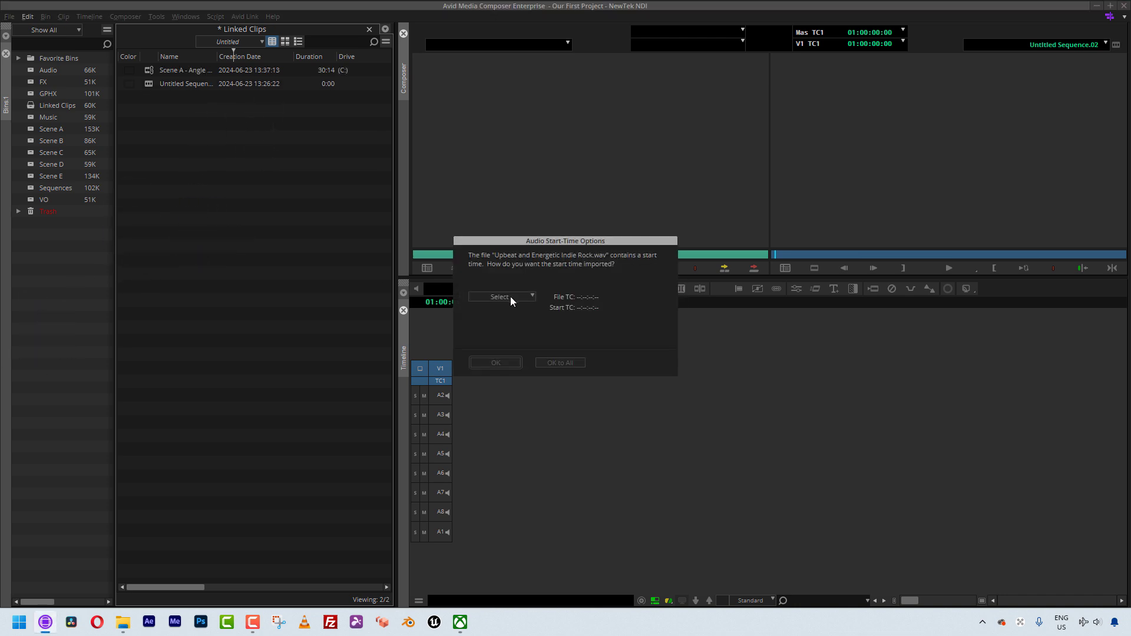
{"action": "left_click", "coordinate": [529, 296]}
{"action": "left_click", "coordinate": [518, 307]}
{"action": "left_click", "coordinate": [553, 363]}
Step: Load the music and Scene A clips in turn to compare their tracks, ending on the music
{"action": "double_click", "coordinate": [145, 71]}
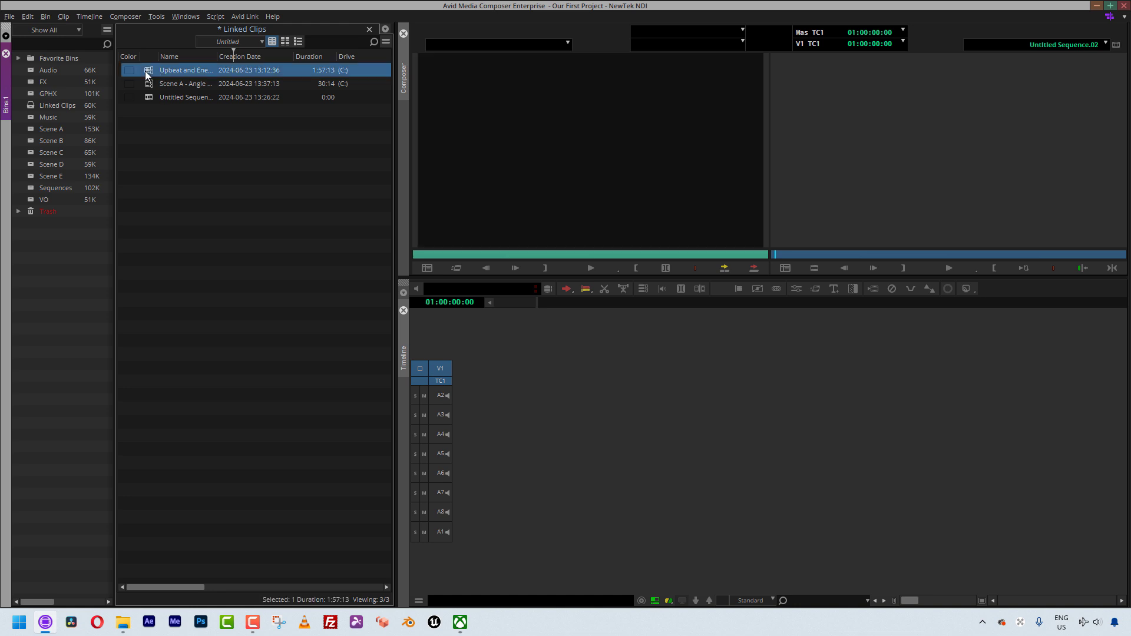
{"action": "double_click", "coordinate": [149, 86]}
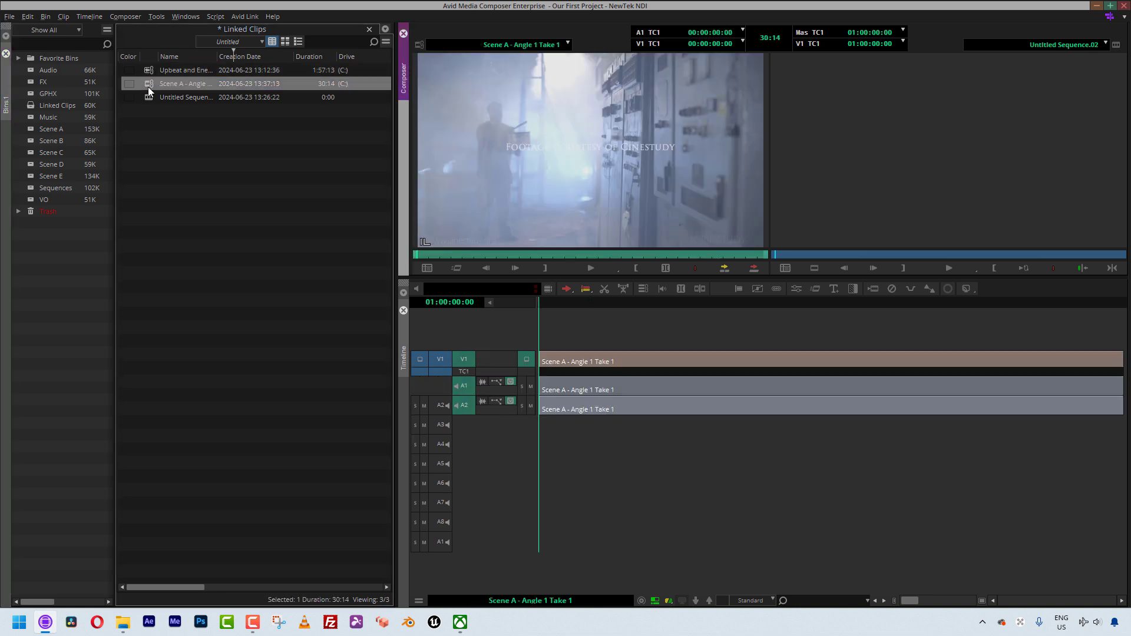
{"action": "double_click", "coordinate": [151, 70]}
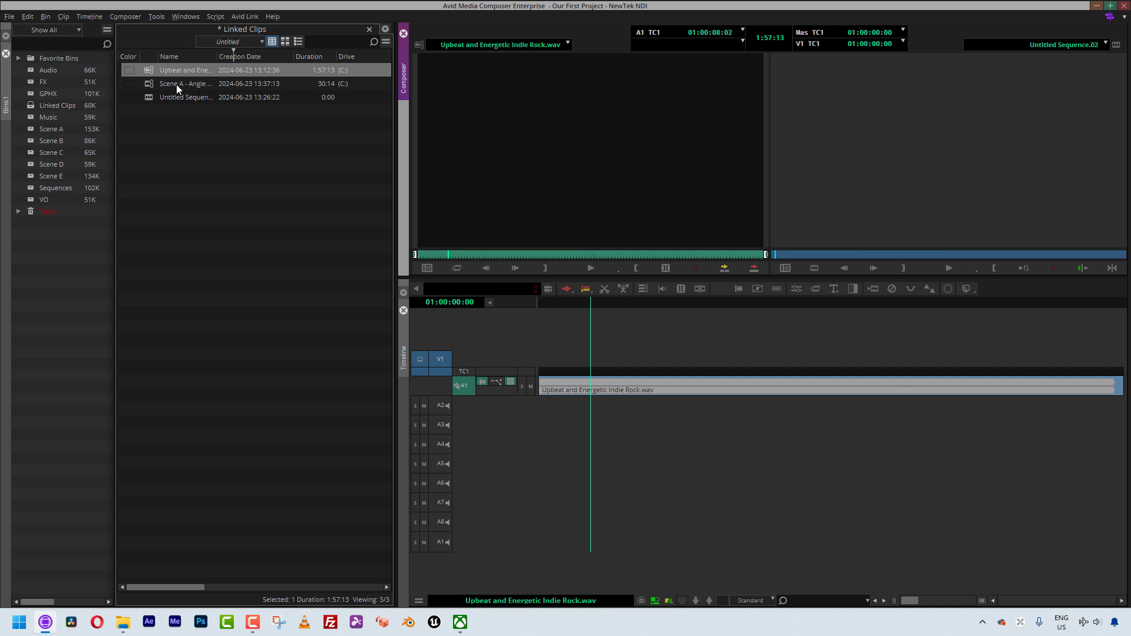
{"action": "double_click", "coordinate": [150, 86]}
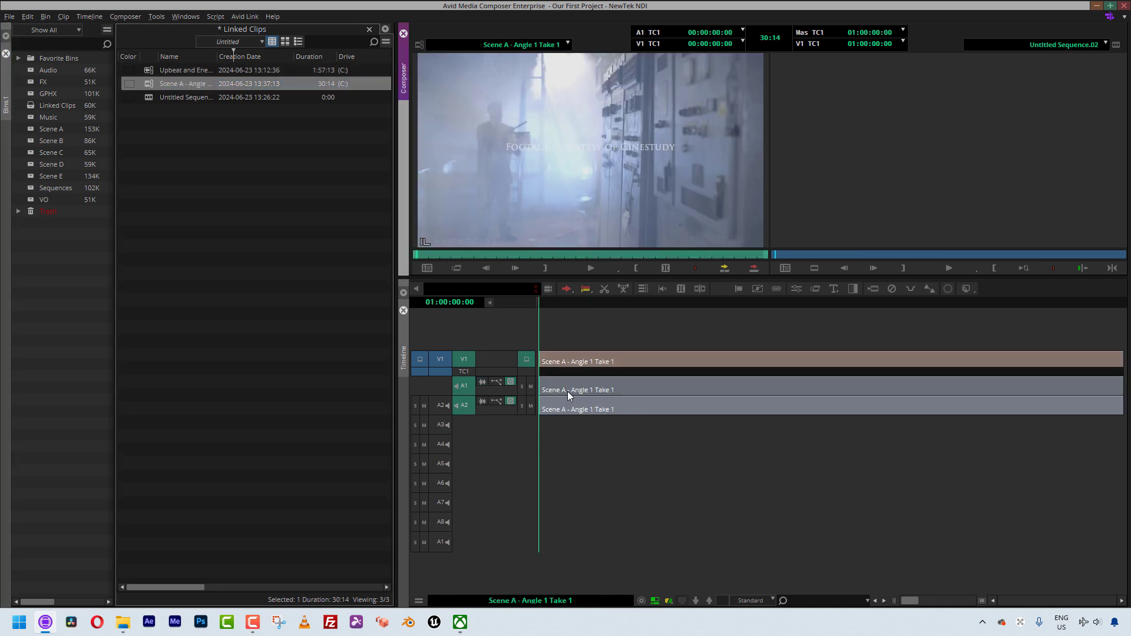
{"action": "left_click", "coordinate": [220, 190]}
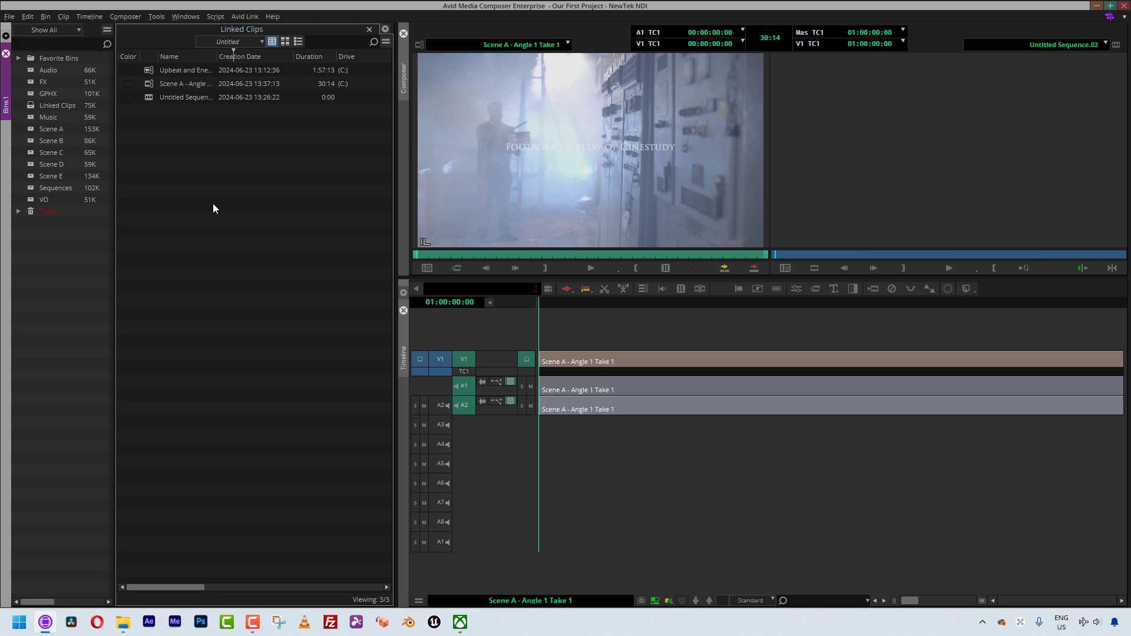
{"action": "double_click", "coordinate": [154, 69]}
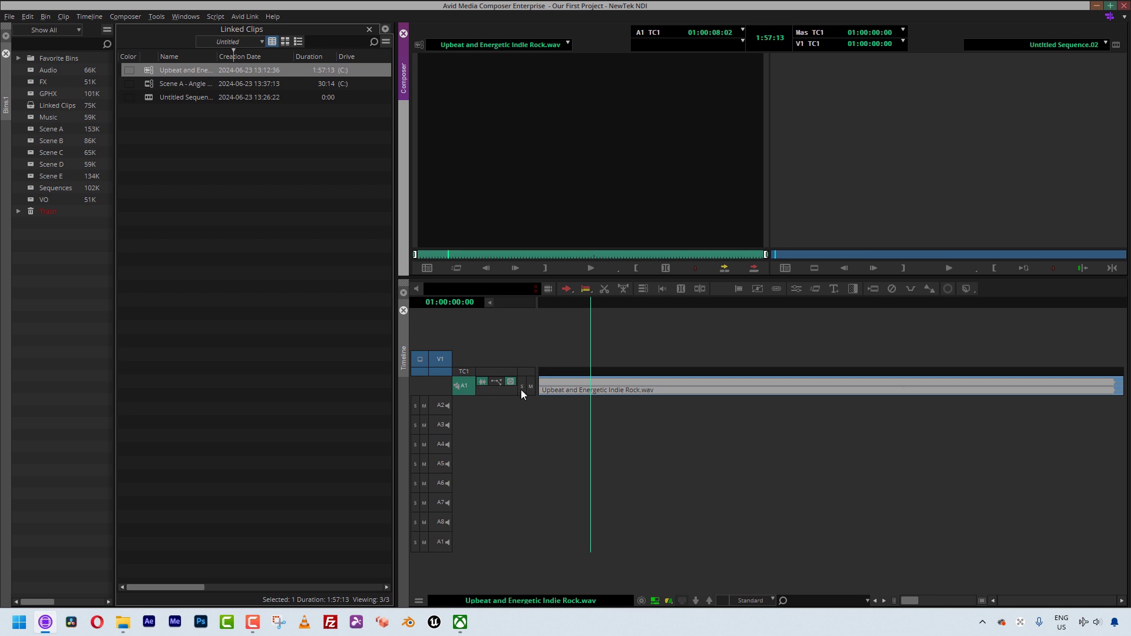
Step: Deselect the music clip, then reselect Upbeat and Energetic Indie Rock.wav in the bin
{"action": "left_click", "coordinate": [275, 280]}
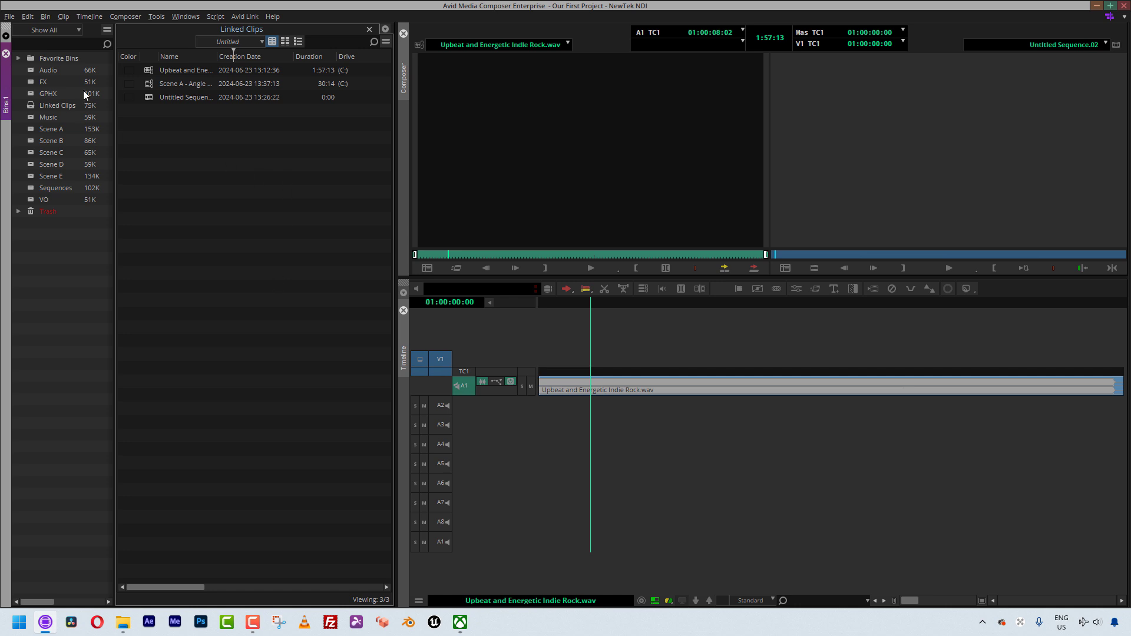
{"action": "left_click", "coordinate": [149, 69]}
Step: Apply Set Multichannel Audio to the Upbeat clip, leaving A1 and A2 as separate ungrouped tracks
{"action": "right_click", "coordinate": [147, 71]}
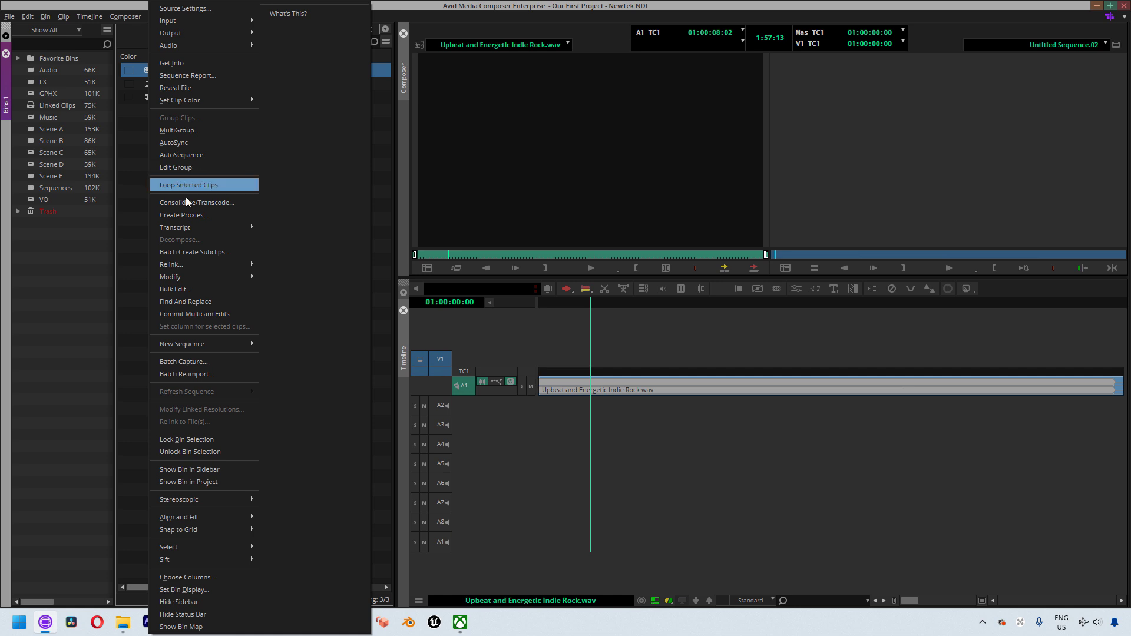
{"action": "mouse_move", "coordinate": [192, 278]}
{"action": "left_click", "coordinate": [283, 275]}
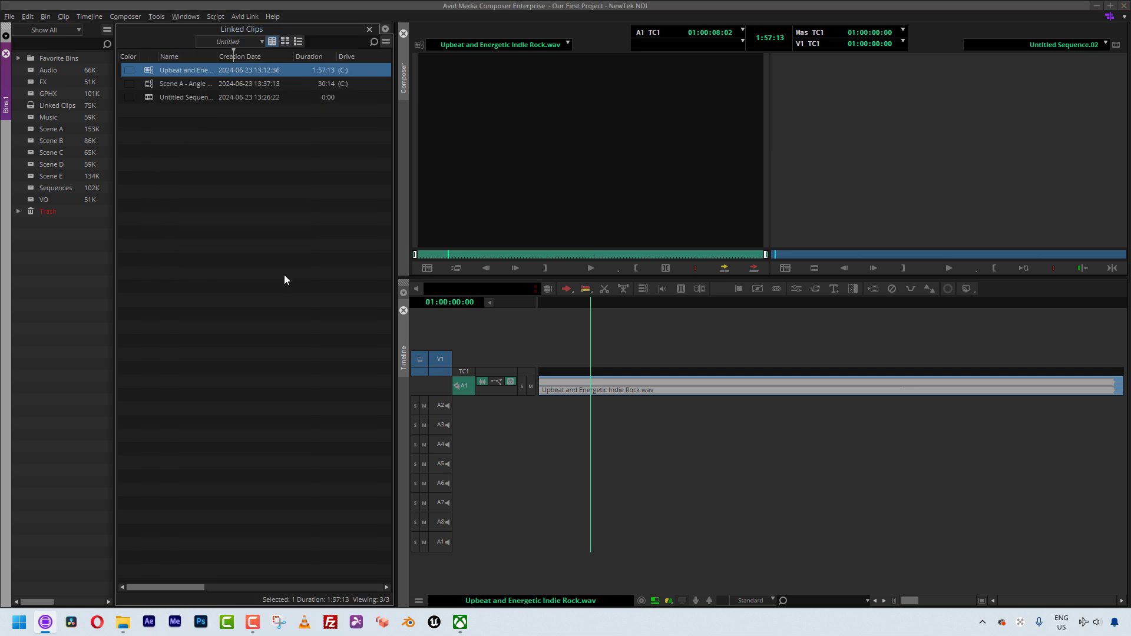
{"action": "left_click_drag", "start_coordinate": [491, 215], "coordinate": [185, 192]}
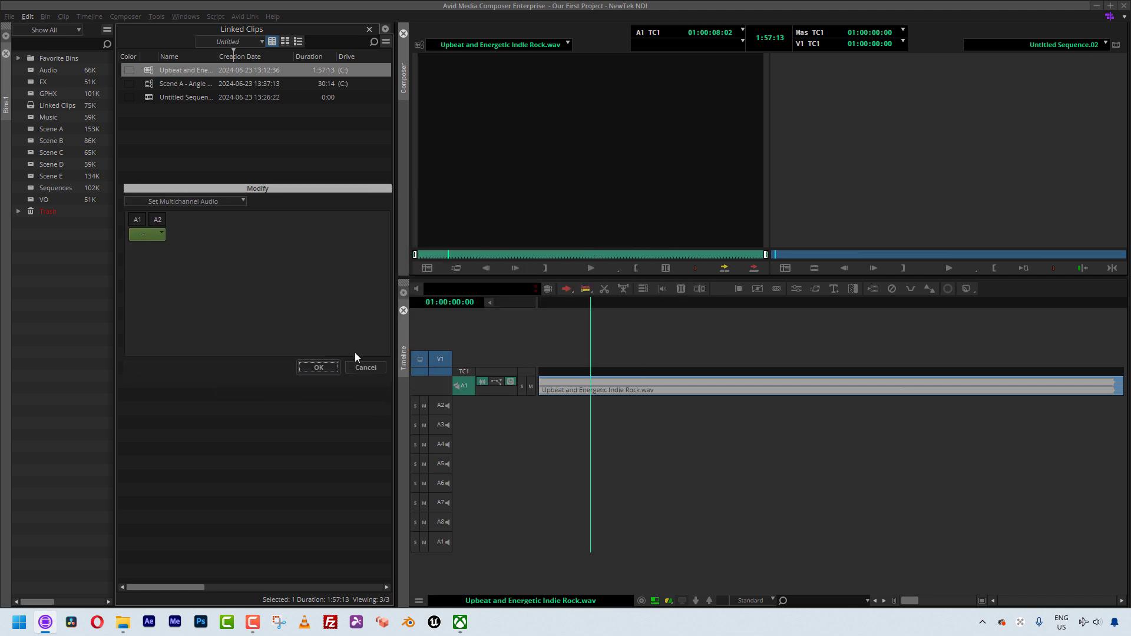
{"action": "left_click", "coordinate": [173, 202]}
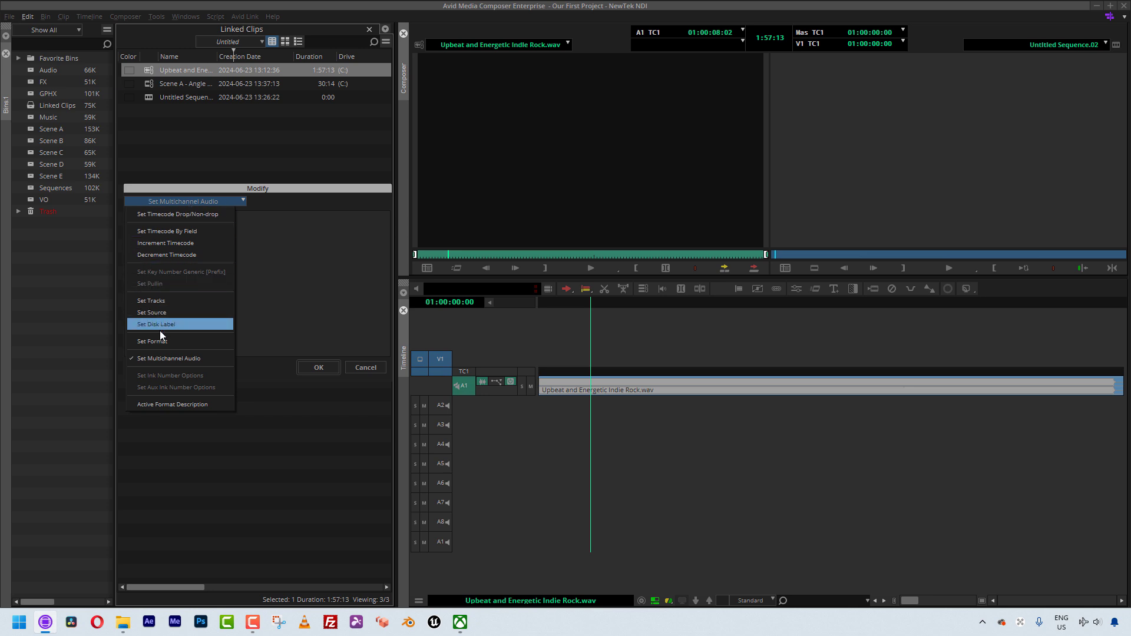
{"action": "left_click", "coordinate": [162, 360]}
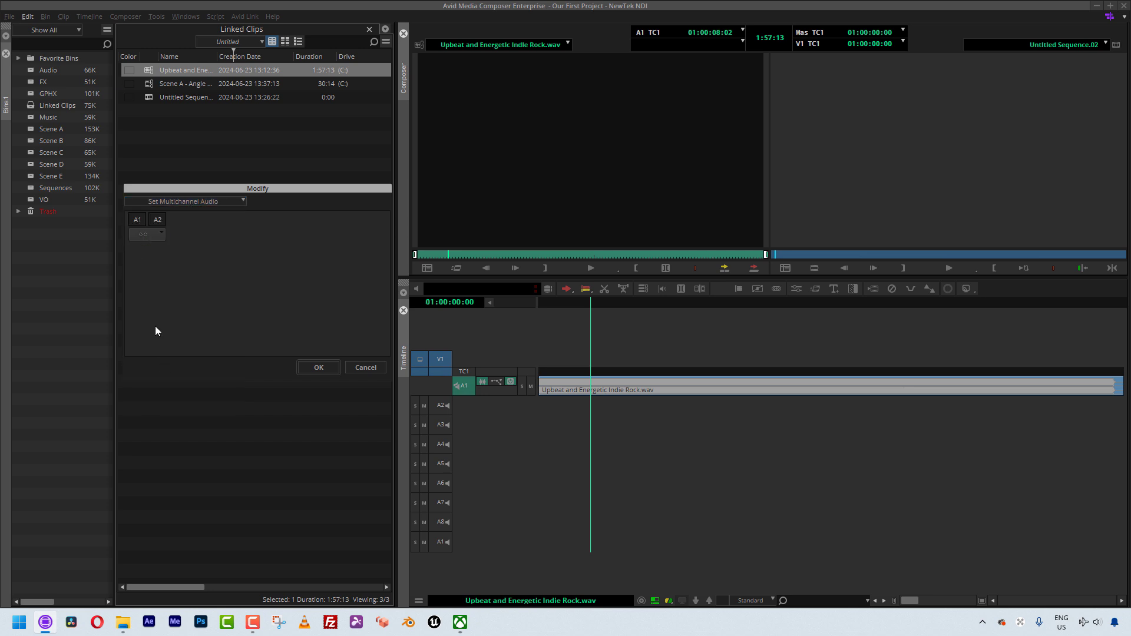
{"action": "left_click", "coordinate": [323, 366]}
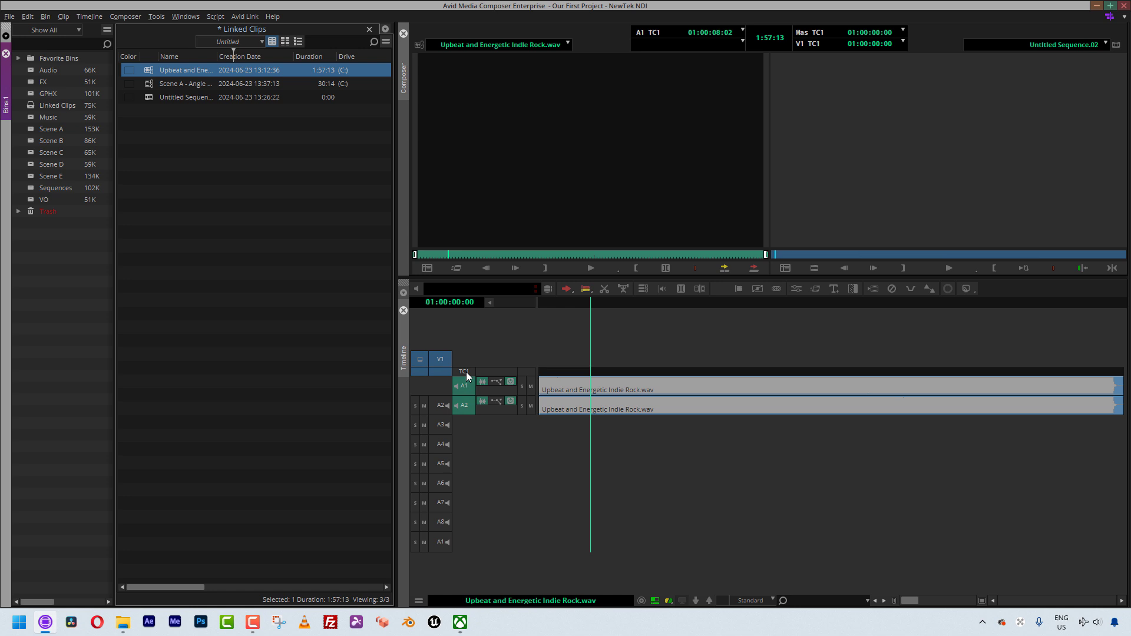
{"action": "left_click", "coordinate": [180, 178]}
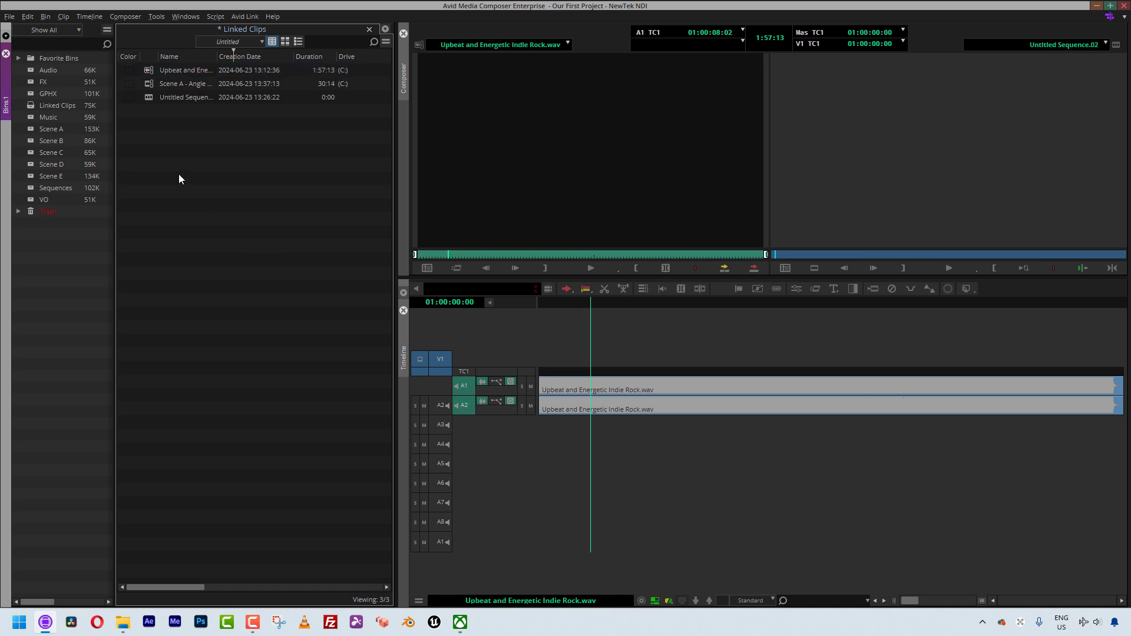
Step: Load Scene A - Angle 1 Take 1, then the Upbeat music clip, into the source monitor
{"action": "double_click", "coordinate": [149, 84]}
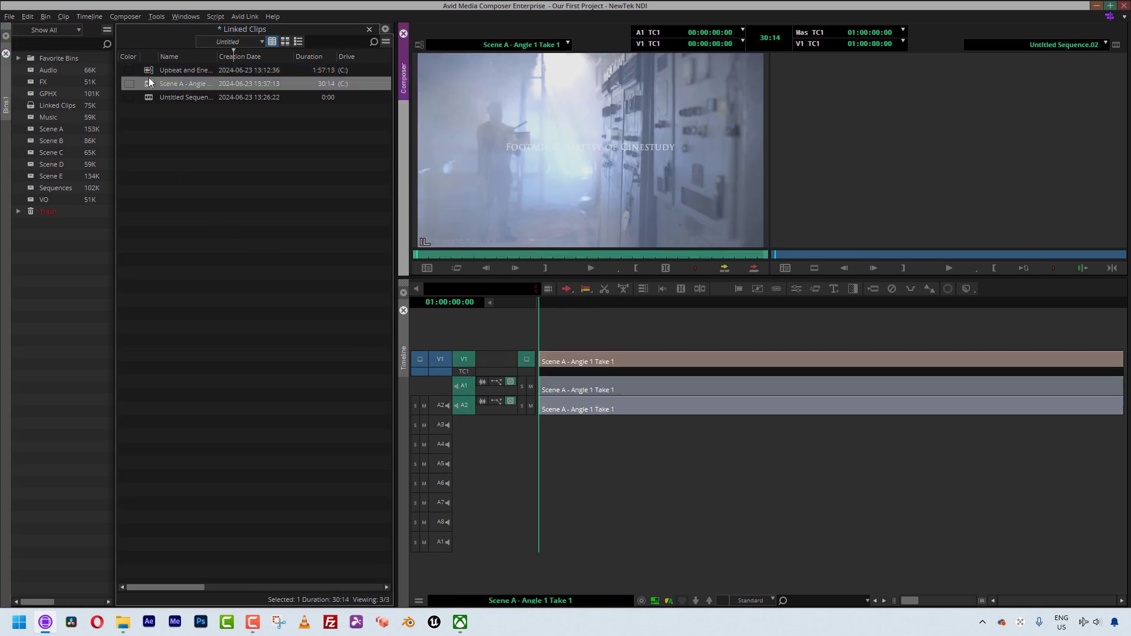
{"action": "left_click", "coordinate": [148, 70]}
{"action": "double_click", "coordinate": [148, 71]}
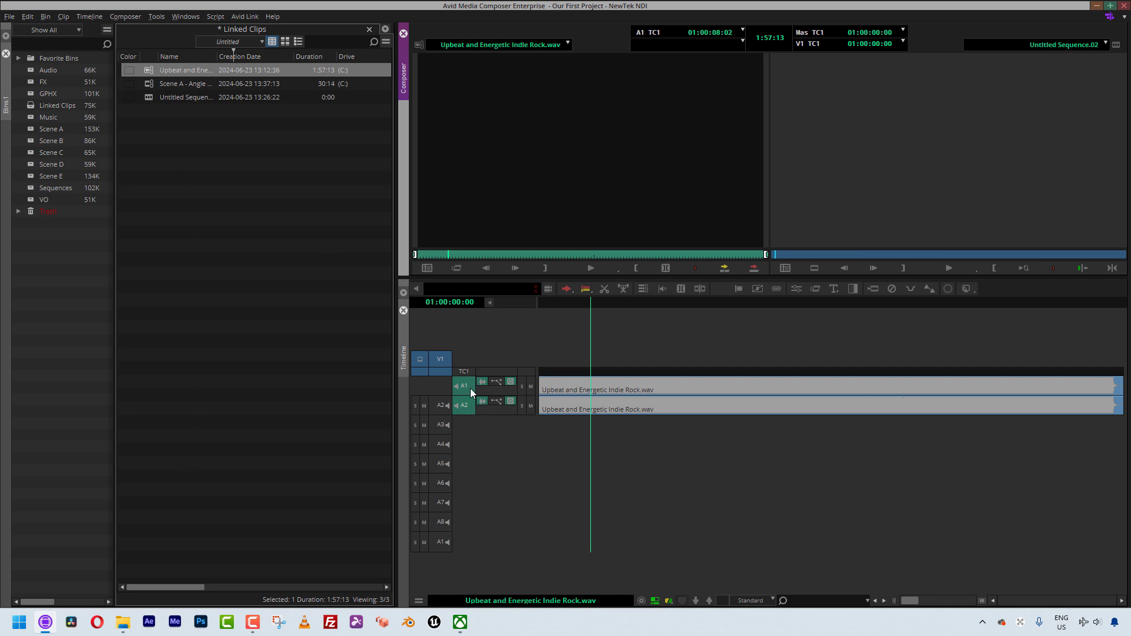
Step: Modify the Upbeat clip so A1 and A2 are grouped as one stereo track
{"action": "right_click", "coordinate": [148, 69]}
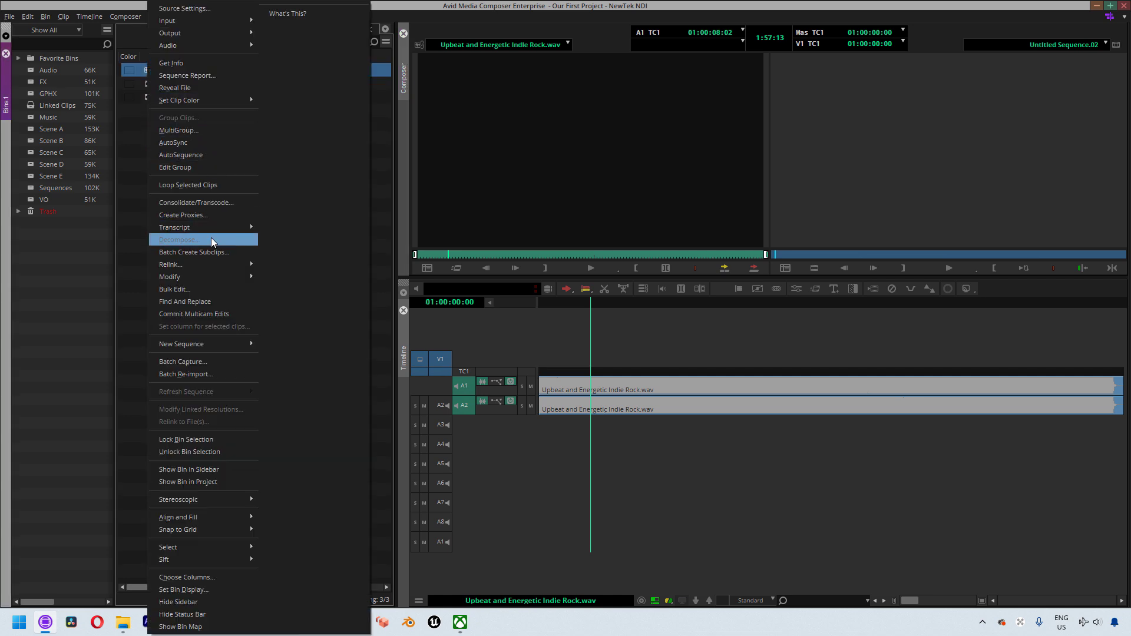
{"action": "mouse_move", "coordinate": [211, 274]}
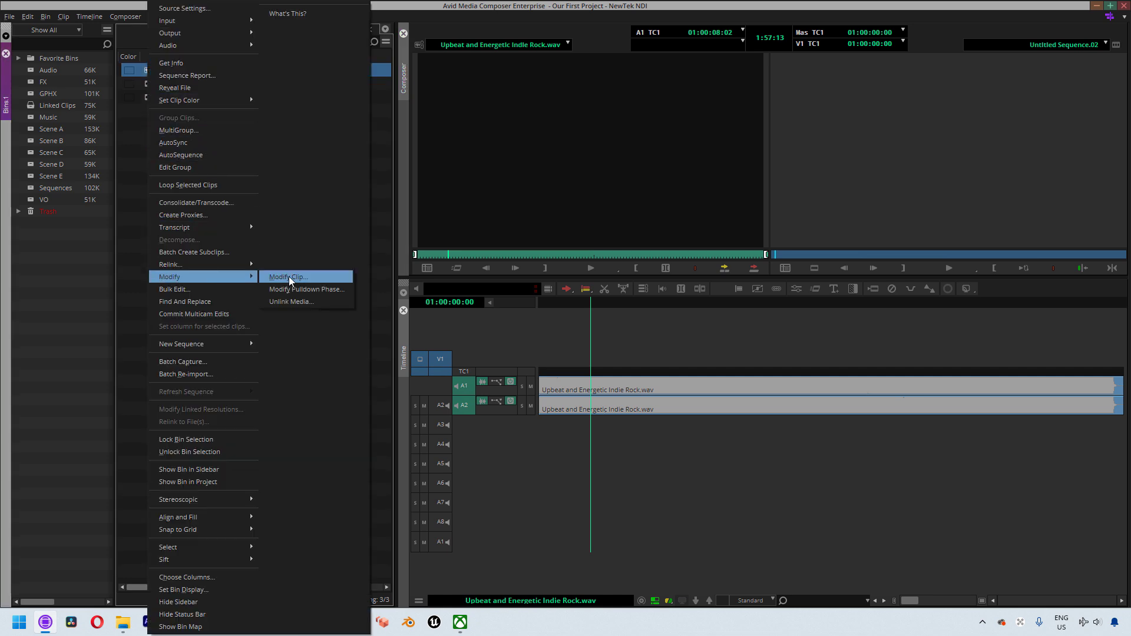
{"action": "left_click", "coordinate": [307, 277]}
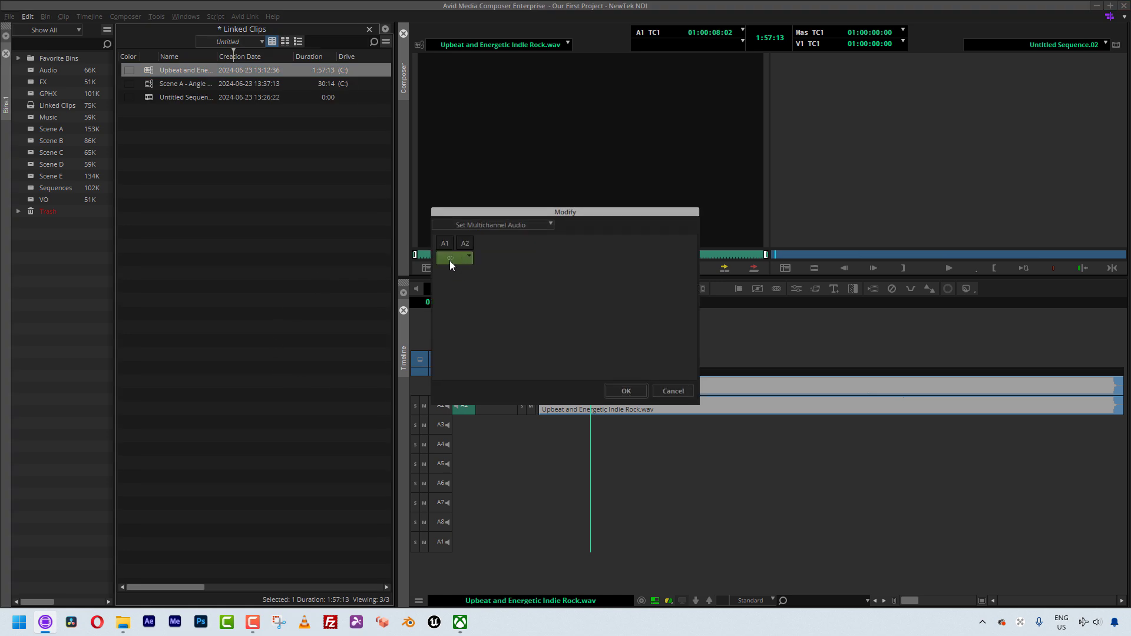
{"action": "left_click", "coordinate": [626, 392]}
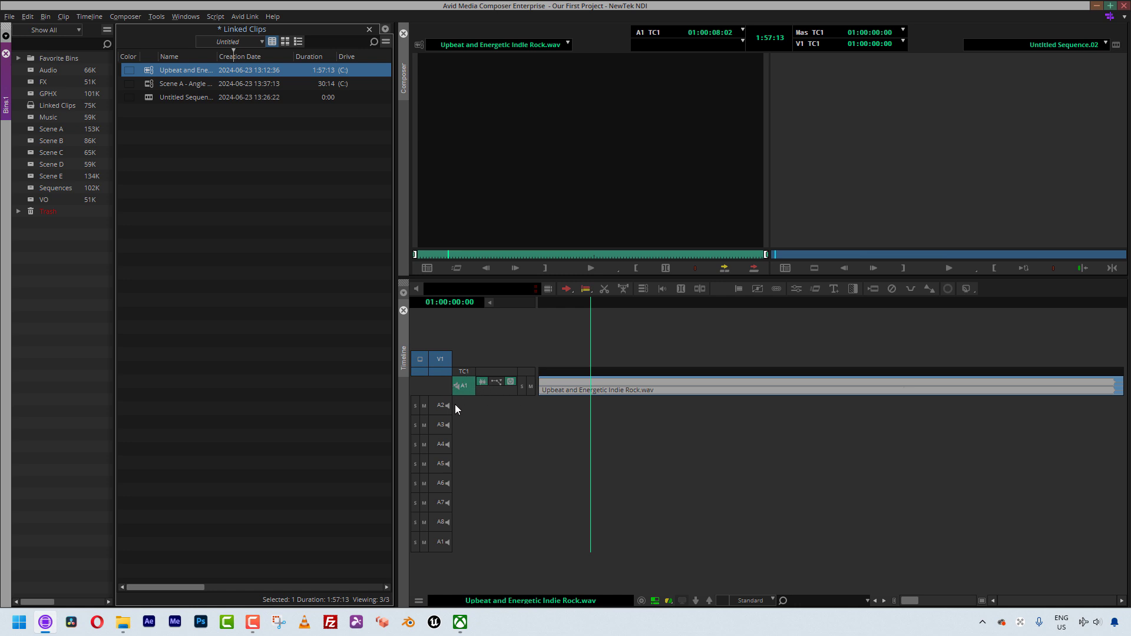
{"action": "left_click", "coordinate": [257, 211]}
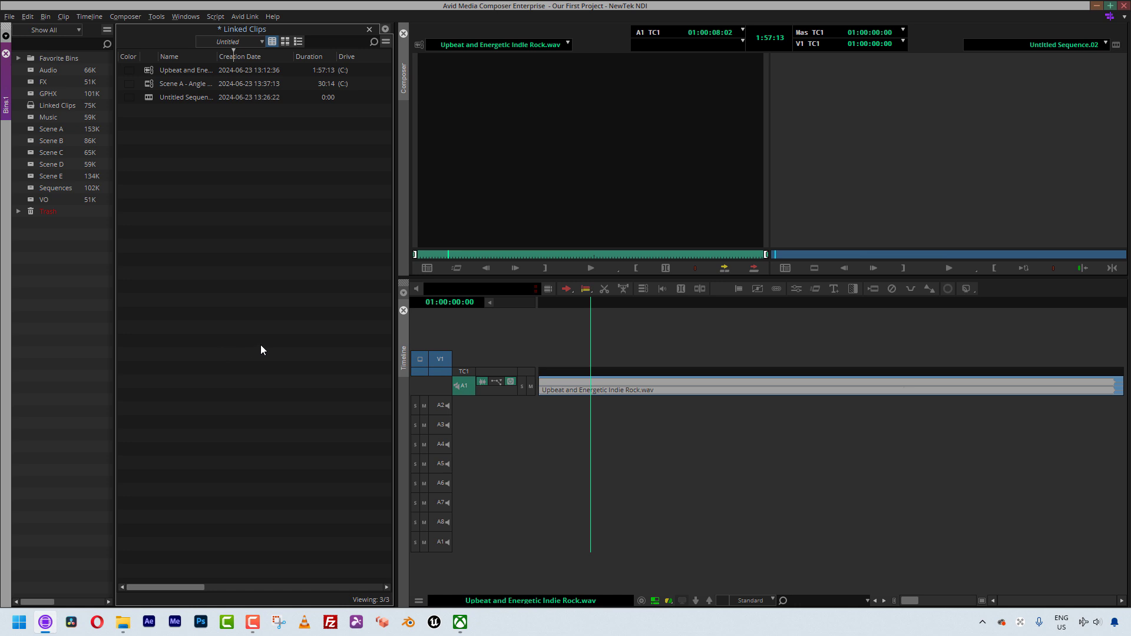
Step: Open Audio settings from the User settings list and move the dialog higher up
{"action": "key", "text": "ctrl+equal"}
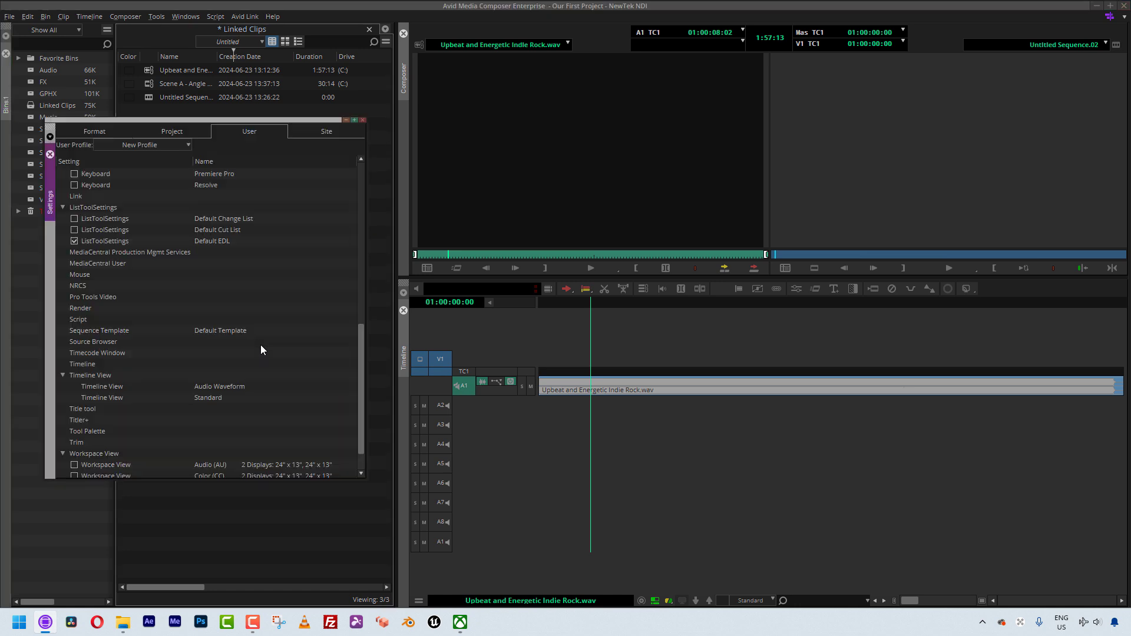
{"action": "scroll", "coordinate": [232, 297], "scroll_direction": "up", "scroll_amount": 5}
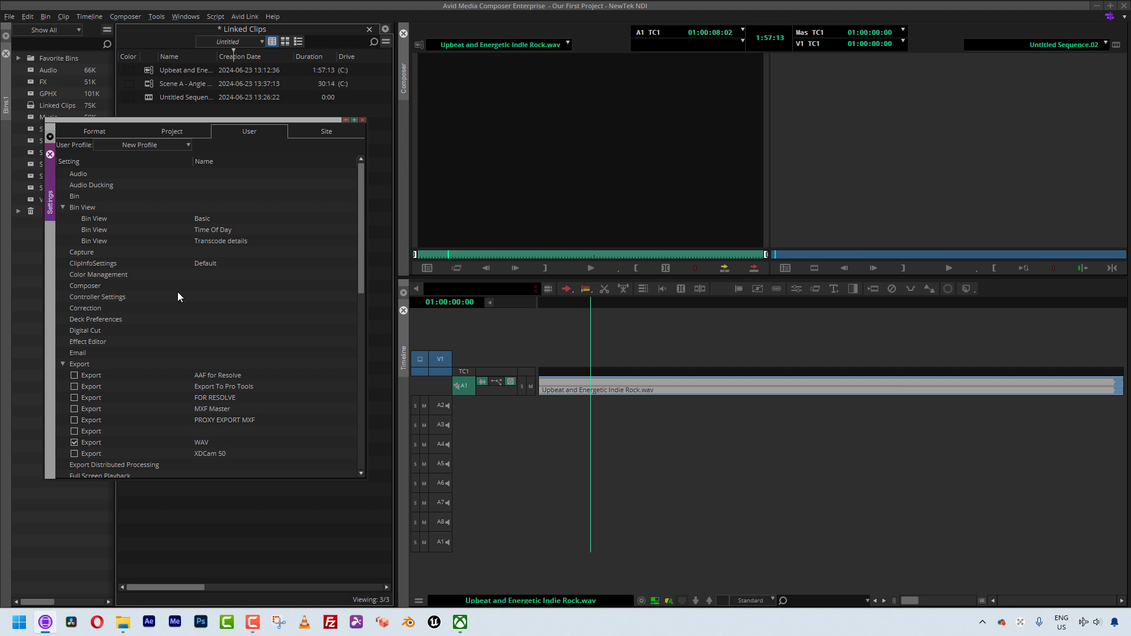
{"action": "double_click", "coordinate": [78, 174]}
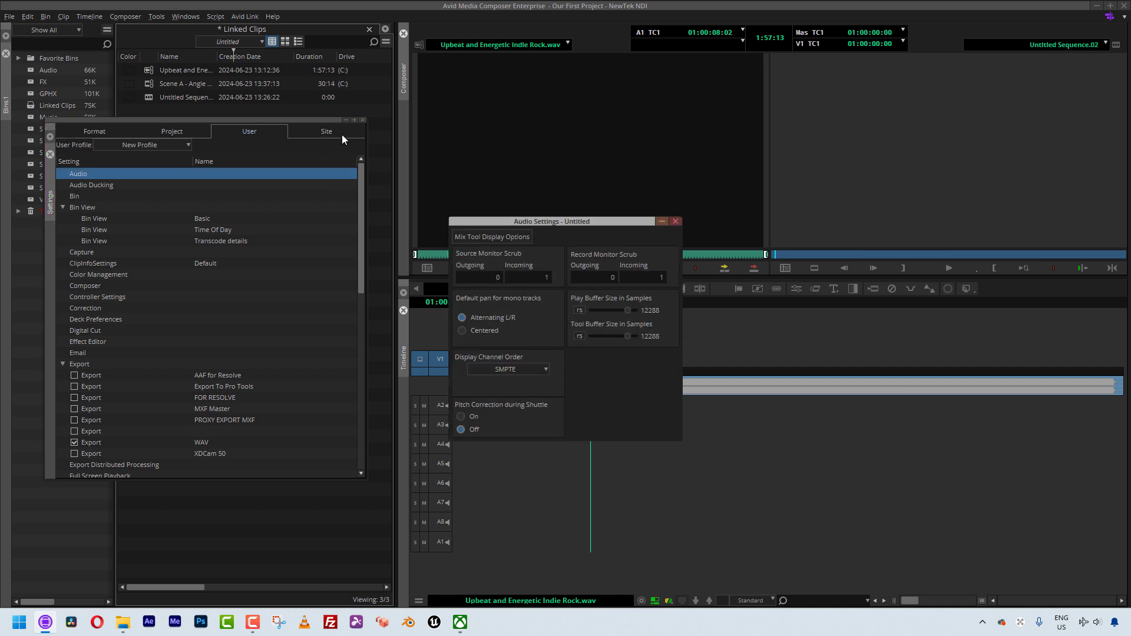
{"action": "left_click", "coordinate": [363, 120]}
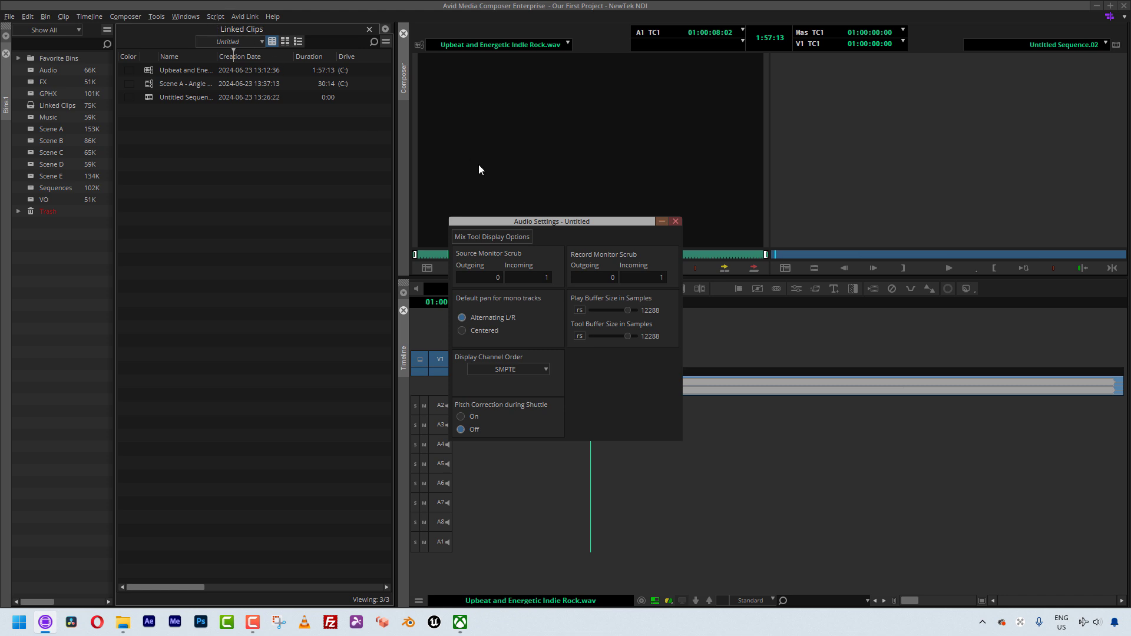
{"action": "left_click_drag", "start_coordinate": [518, 221], "coordinate": [503, 98]}
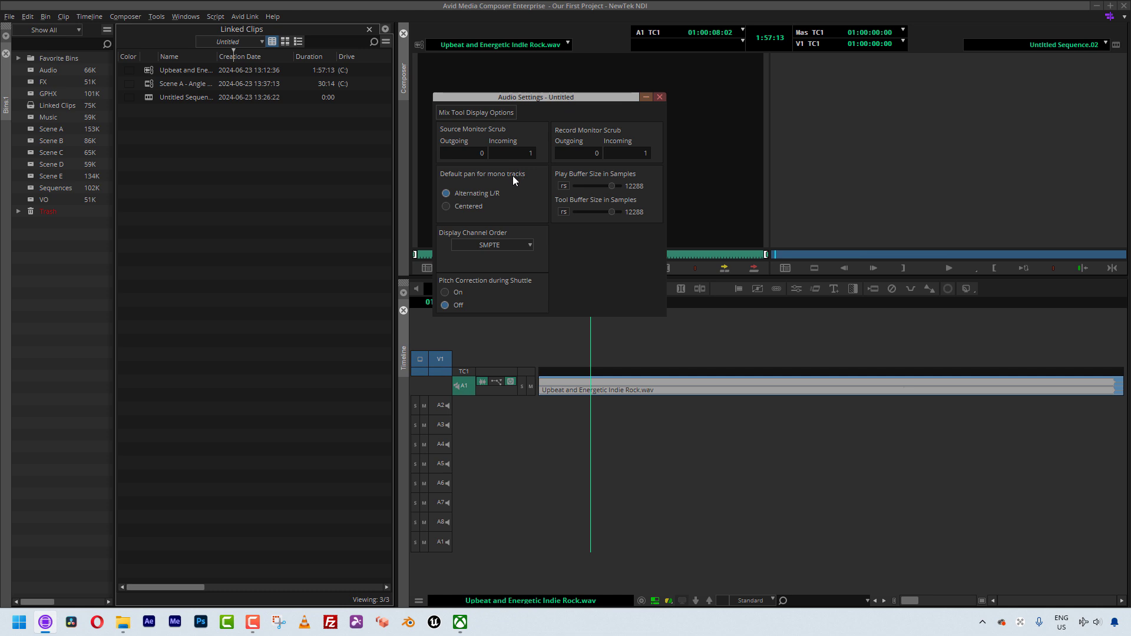
Step: Open and dismiss the record monitor options, then scrub through the music clip
{"action": "right_click", "coordinate": [785, 160]}
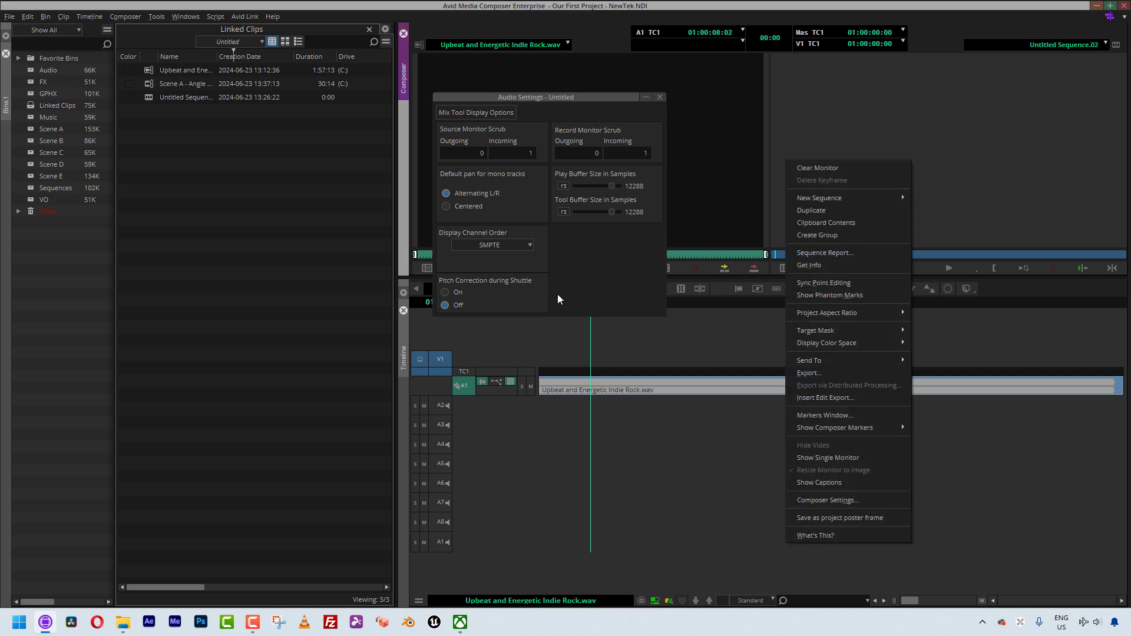
{"action": "left_click", "coordinate": [607, 390]}
{"action": "left_click_drag", "start_coordinate": [606, 390], "coordinate": [576, 390]}
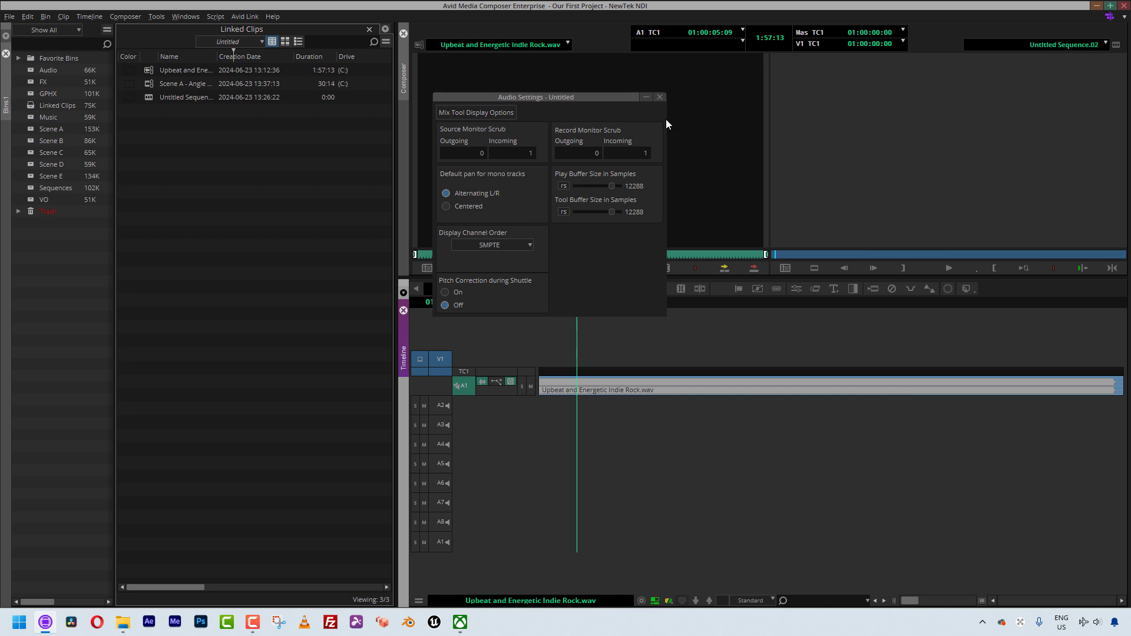
Step: Close Audio Settings, scrub back near the music's start, and show the sequence in the timeline
{"action": "left_click", "coordinate": [660, 97]}
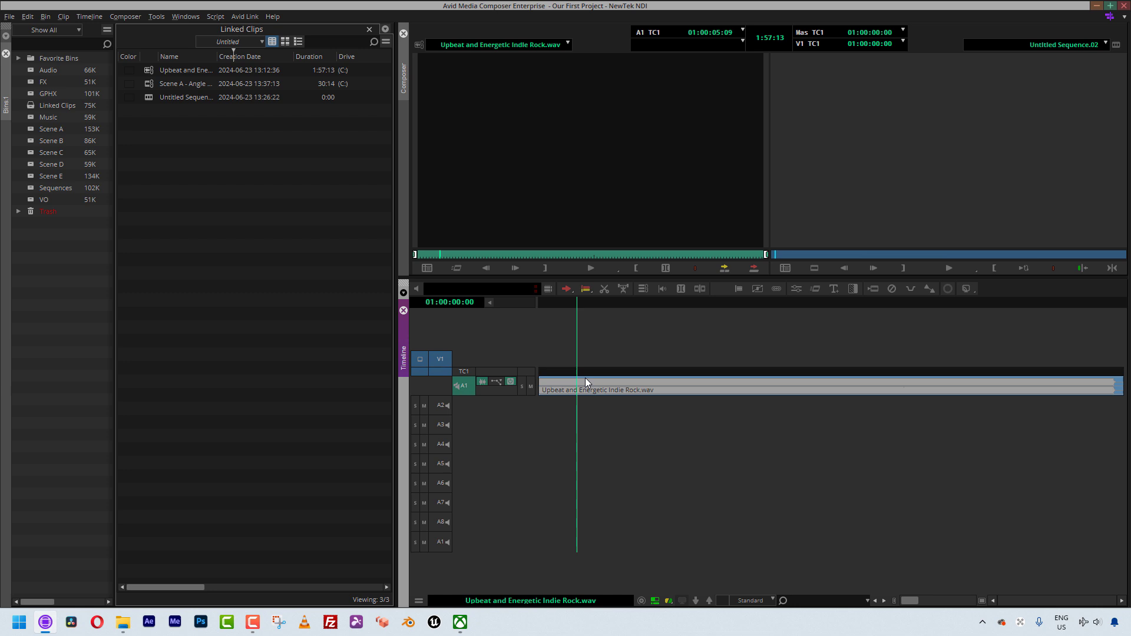
{"action": "left_click_drag", "start_coordinate": [586, 380], "coordinate": [552, 391]}
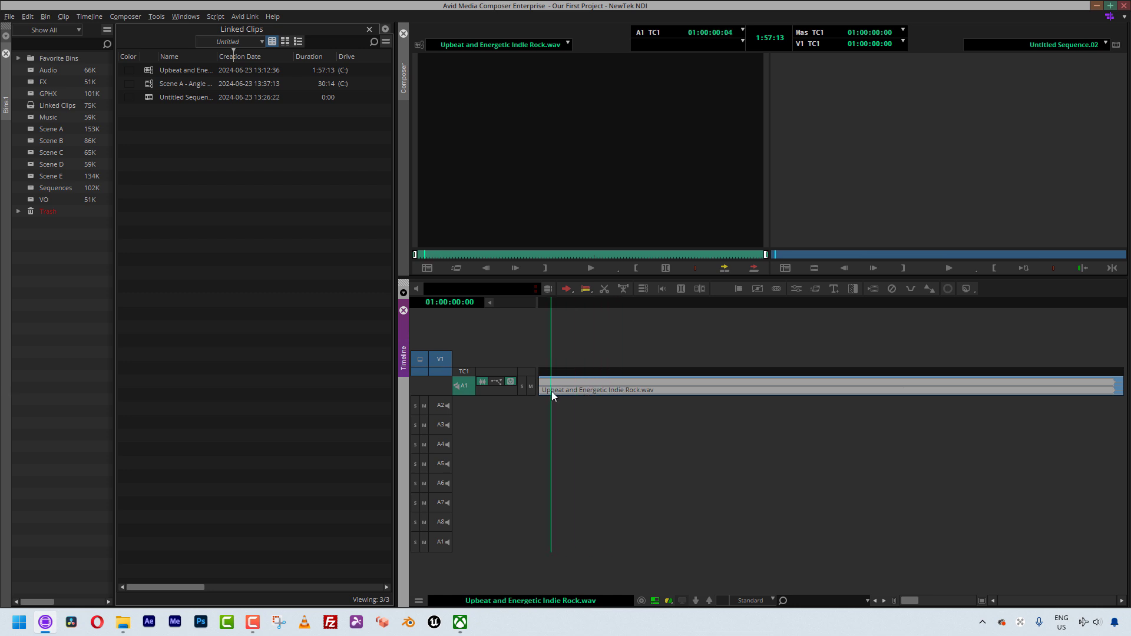
{"action": "left_click", "coordinate": [653, 600]}
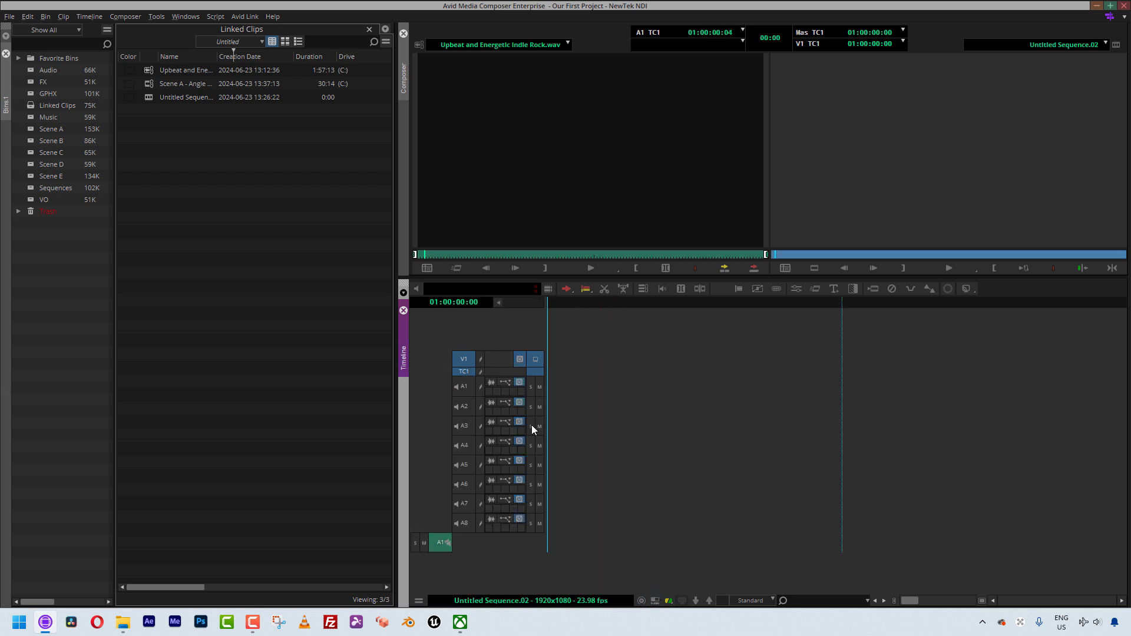
Step: Delete Untitled Sequence.02 and create a new sequence from the Default Template
{"action": "left_click", "coordinate": [145, 86]}
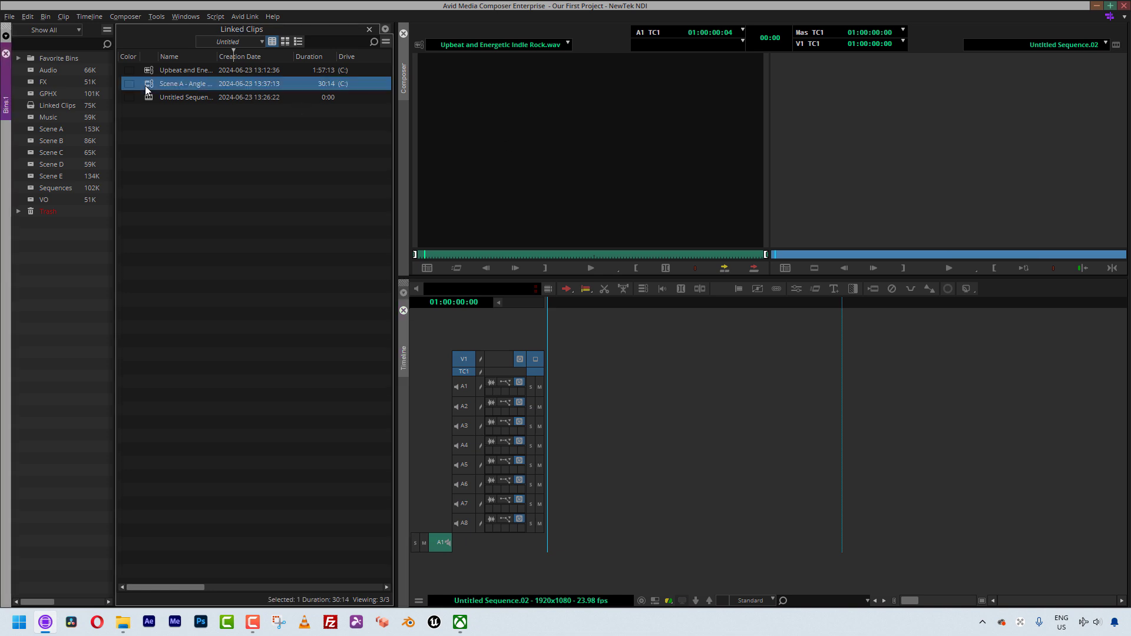
{"action": "left_click", "coordinate": [146, 98]}
{"action": "key", "text": "Delete"}
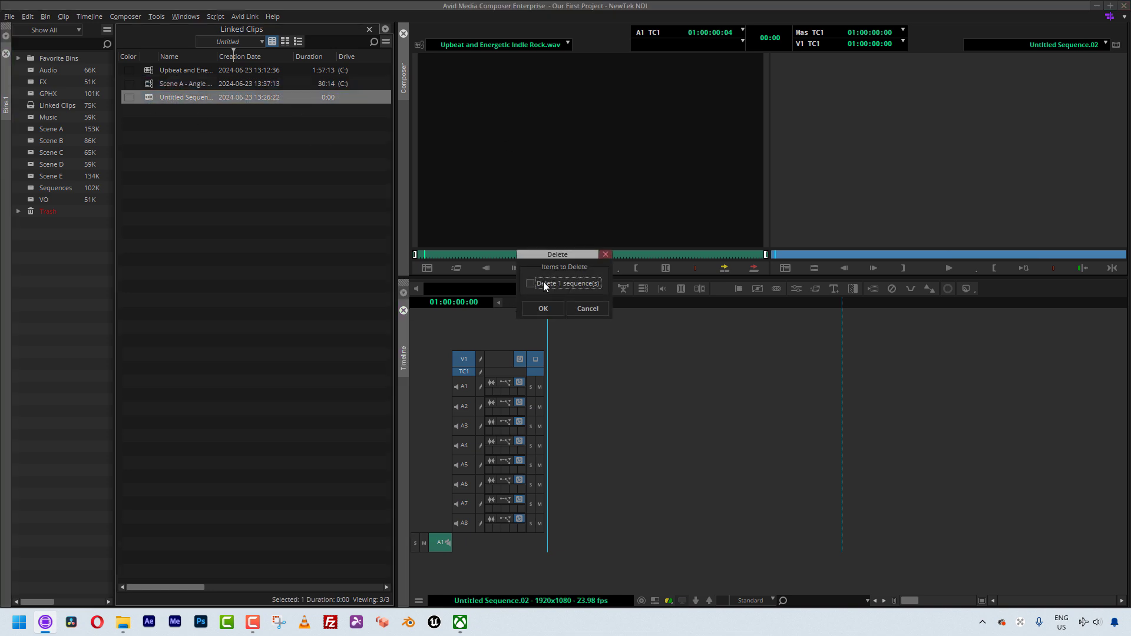
{"action": "left_click", "coordinate": [543, 283]}
{"action": "left_click", "coordinate": [542, 308]}
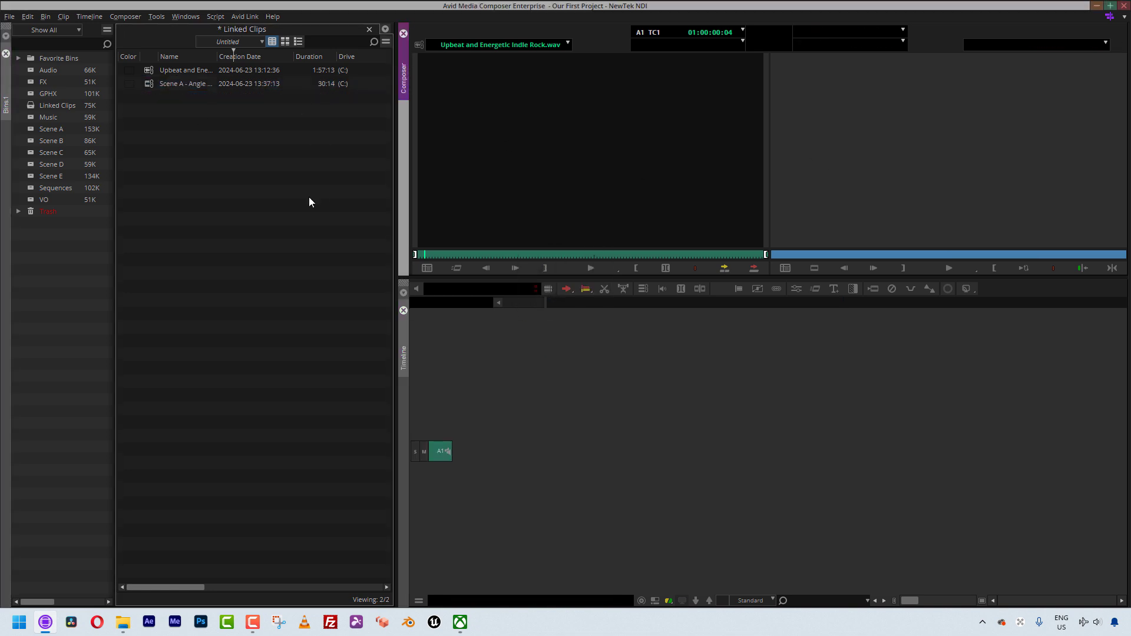
{"action": "right_click", "coordinate": [243, 205]}
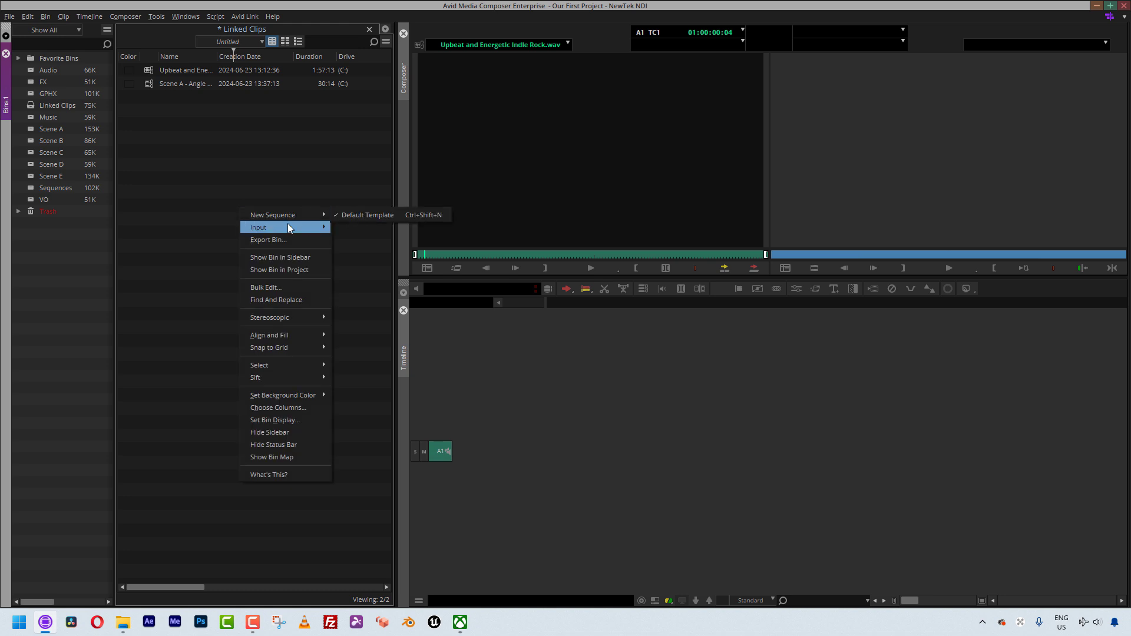
{"action": "left_click", "coordinate": [353, 215]}
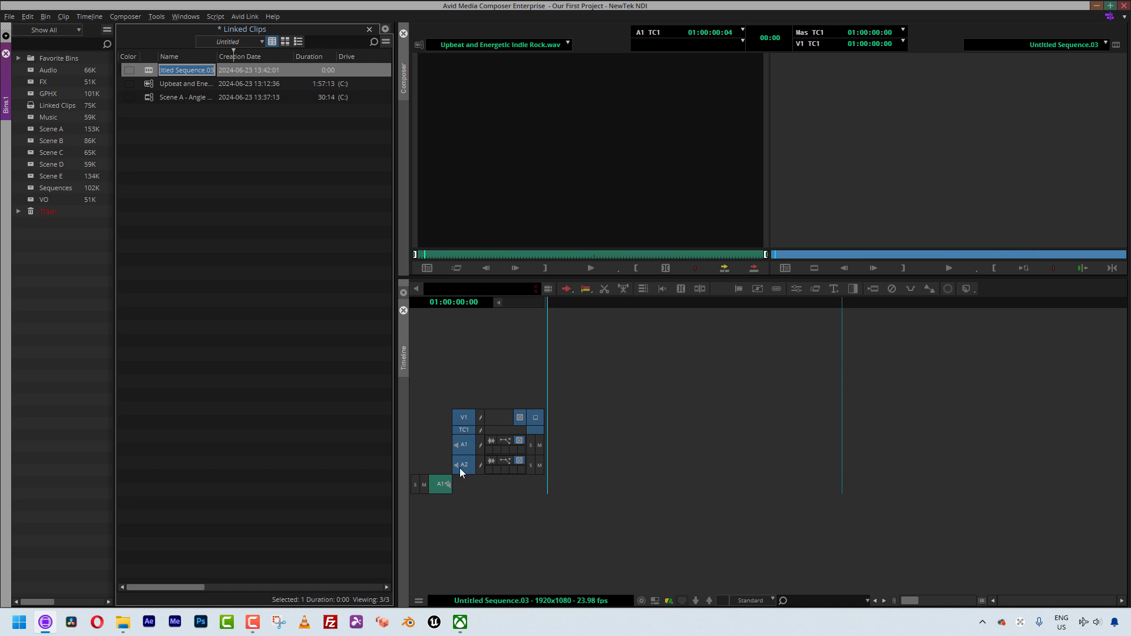
Step: Load Scene A - Angle 1 Take 1, show A1/A2 waveforms, and mark out and in points near six to seven seconds
{"action": "left_click", "coordinate": [242, 263]}
{"action": "double_click", "coordinate": [151, 97]}
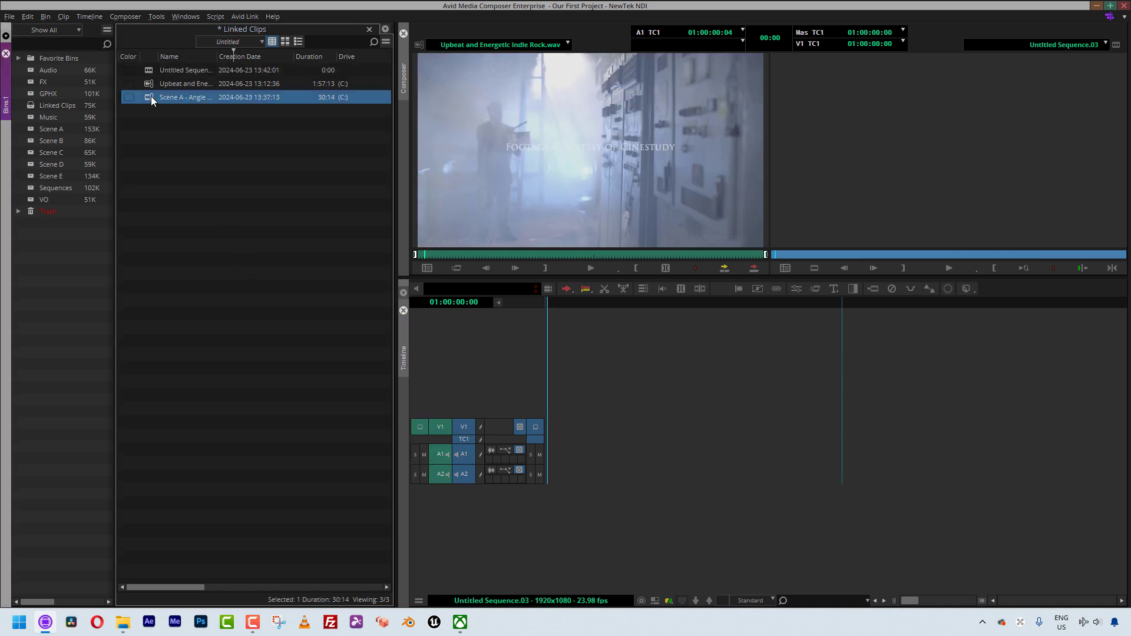
{"action": "key", "text": "v"}
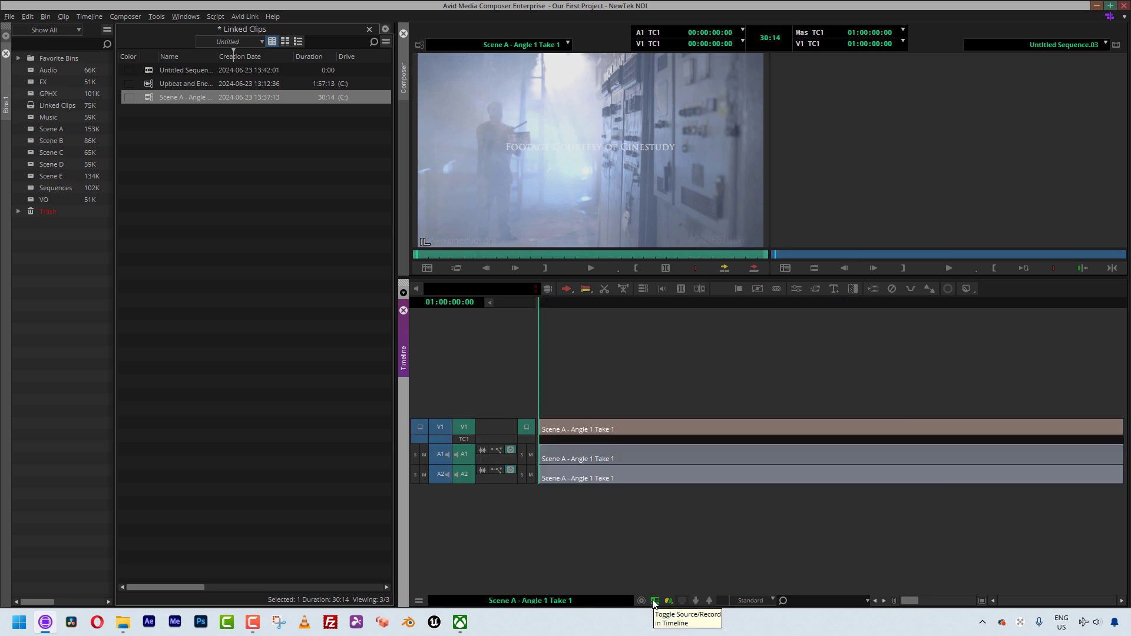
{"action": "left_click", "coordinate": [487, 448]}
{"action": "left_click", "coordinate": [484, 469]}
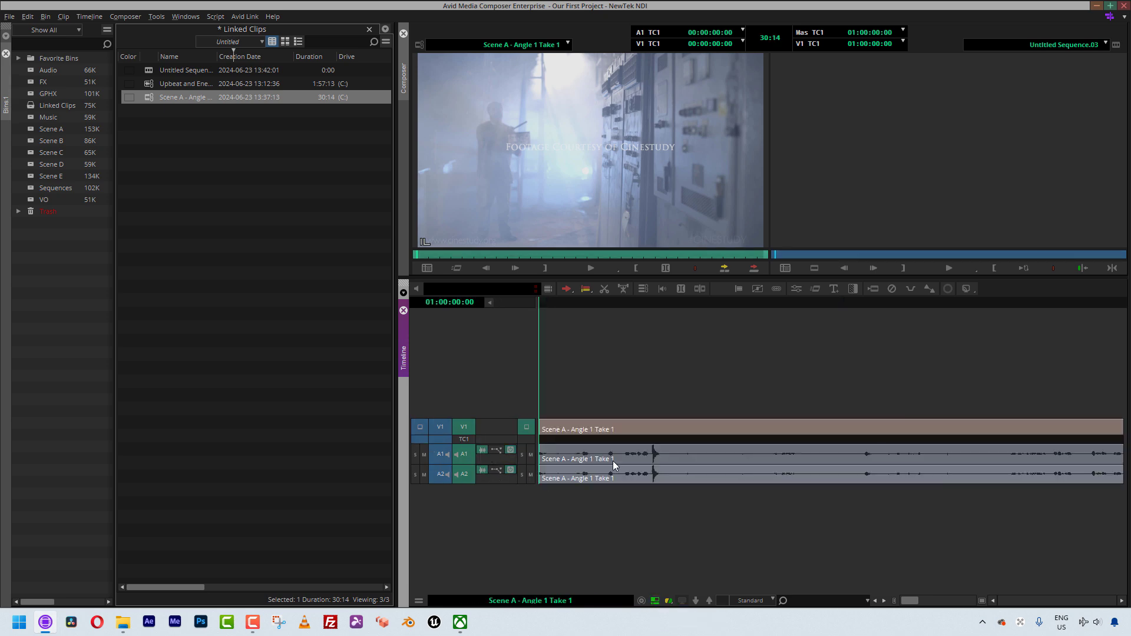
{"action": "left_click", "coordinate": [625, 460]}
{"action": "left_click_drag", "start_coordinate": [624, 459], "coordinate": [673, 455]}
{"action": "key", "text": "o"}
{"action": "key", "text": "i"}
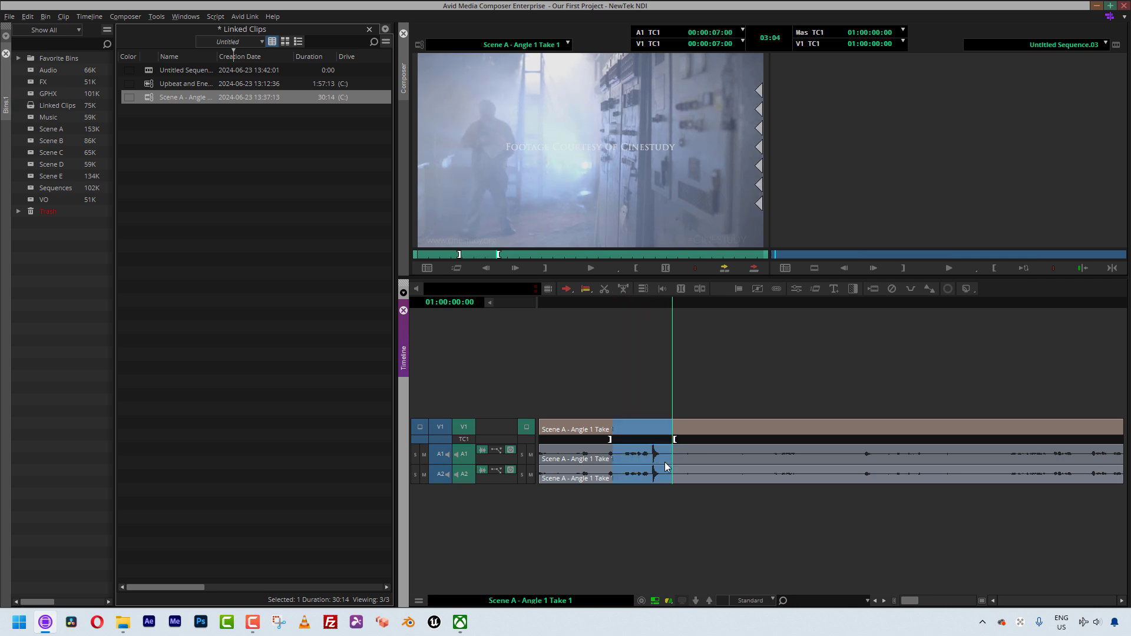
Step: With only V1 and A1 source tracks active, overwrite Scene A into Untitled Sequence.03
{"action": "left_click_drag", "start_coordinate": [465, 437], "coordinate": [464, 475]}
{"action": "left_click", "coordinate": [464, 454]}
{"action": "left_click", "coordinate": [463, 428]}
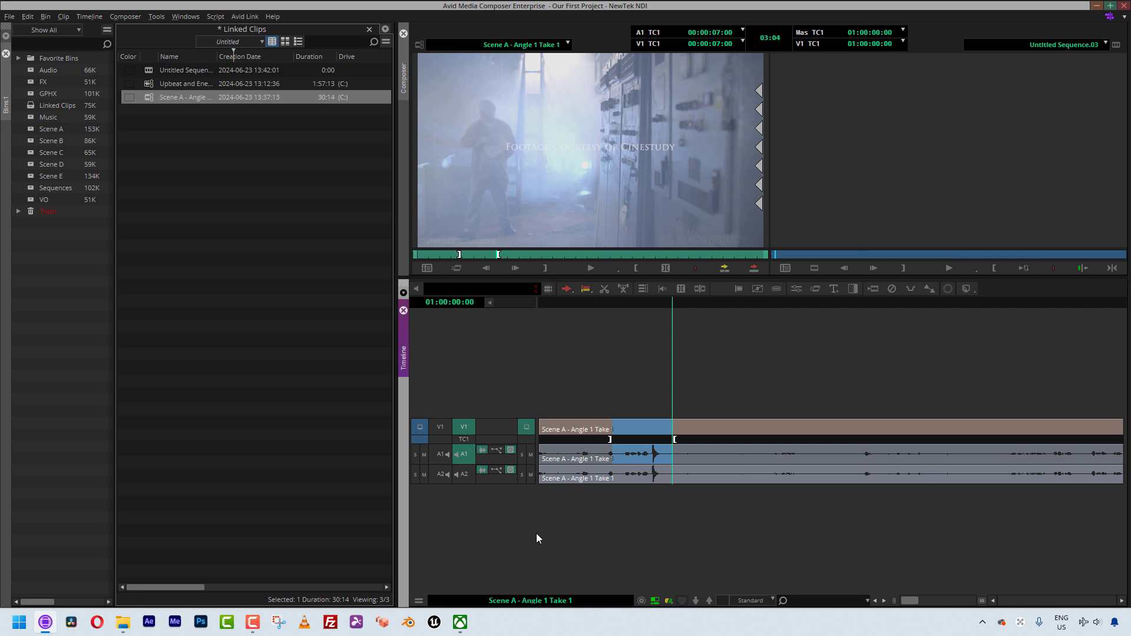
{"action": "left_click", "coordinate": [654, 600]}
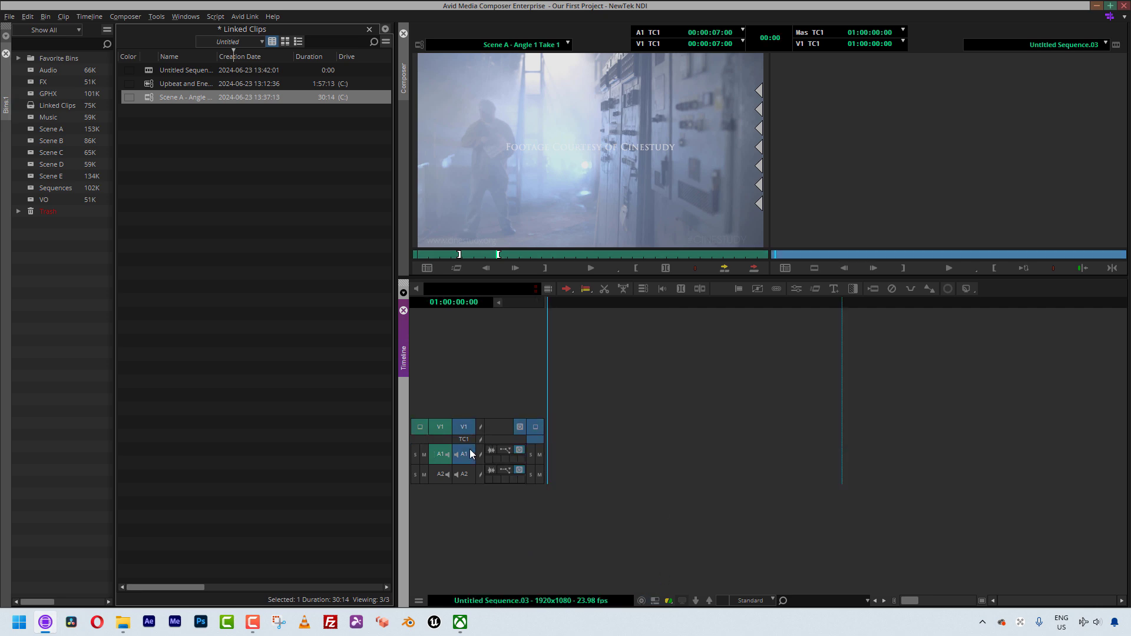
{"action": "key", "text": "v"}
Step: Show A1 waveforms and play the sequence back from the start
{"action": "left_click", "coordinate": [494, 452]}
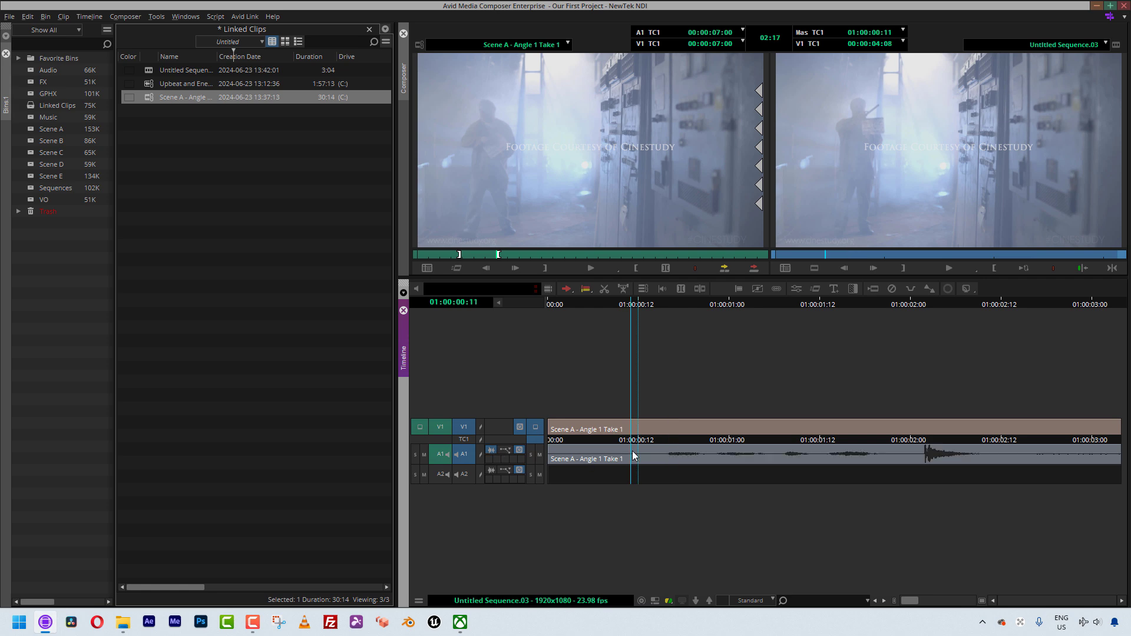
{"action": "left_click_drag", "start_coordinate": [634, 371], "coordinate": [543, 372]}
{"action": "key", "text": "space"}
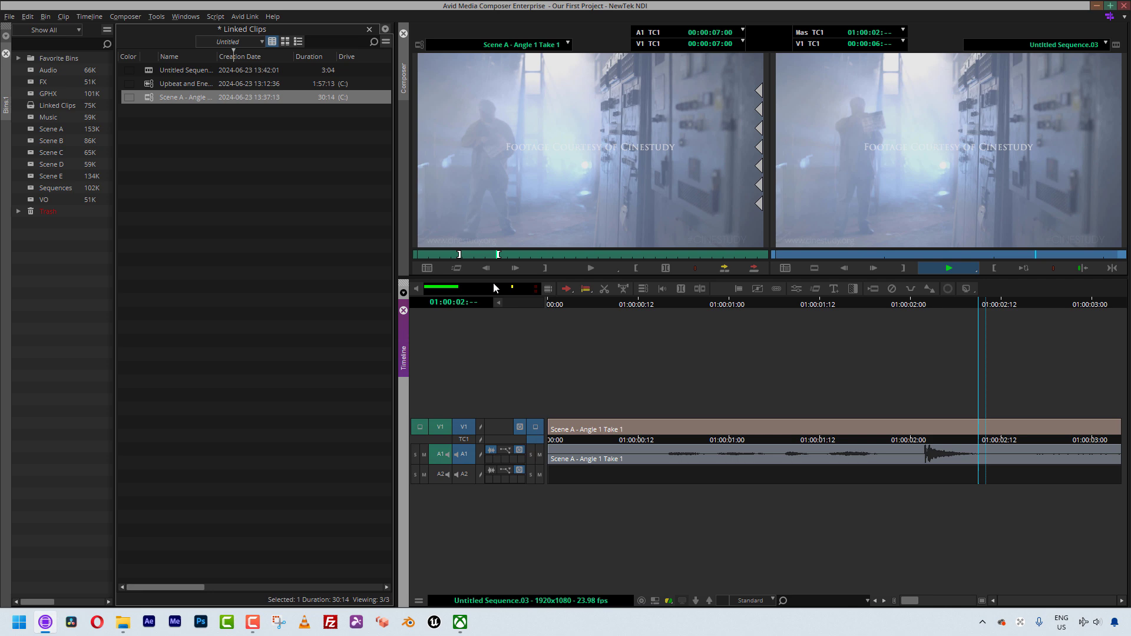
{"action": "key", "text": "space"}
{"action": "left_click_drag", "start_coordinate": [753, 462], "coordinate": [540, 440]}
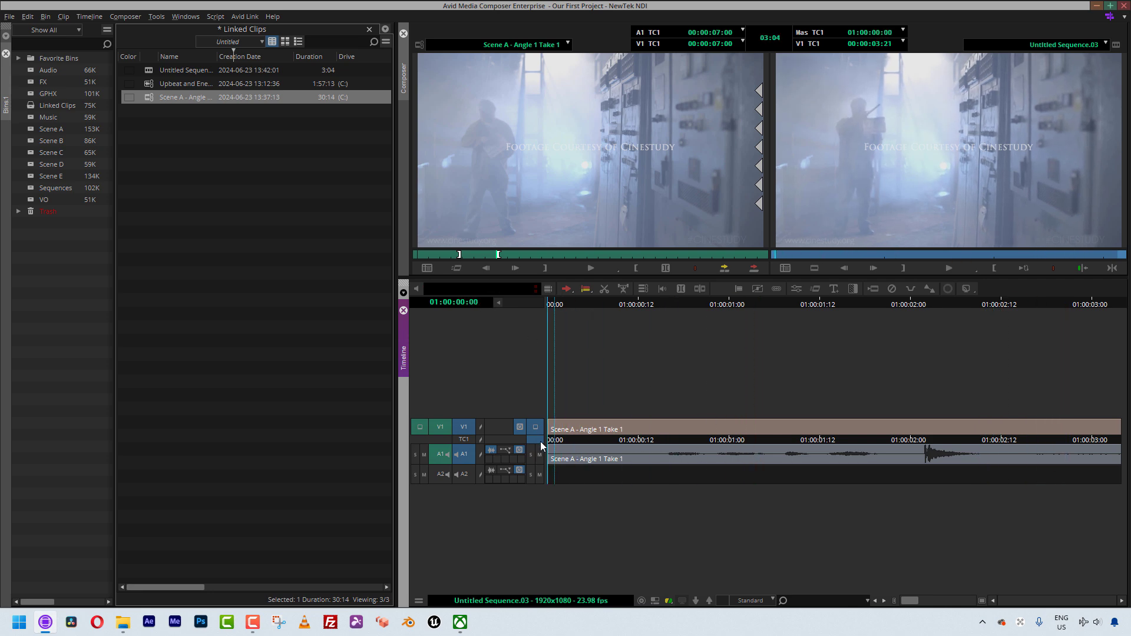
Step: Add audio track A3 and place Upbeat and Energetic Indie Rock.wav on it at the sequence start
{"action": "key", "text": "ctrl+u"}
{"action": "key", "text": "ctrl+u"}
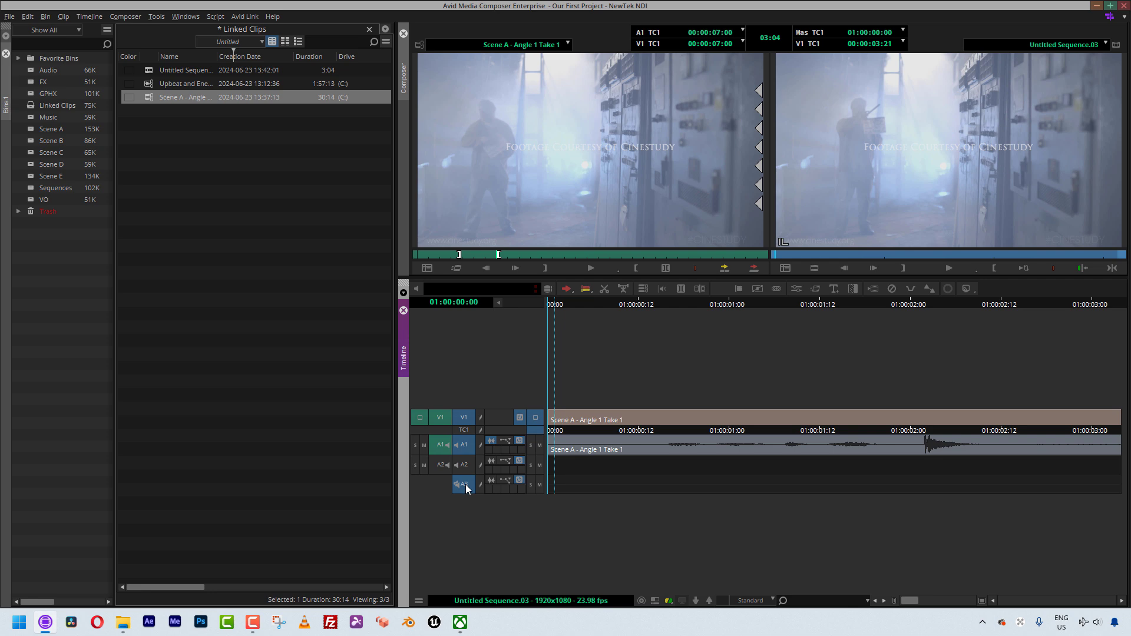
{"action": "double_click", "coordinate": [154, 85]}
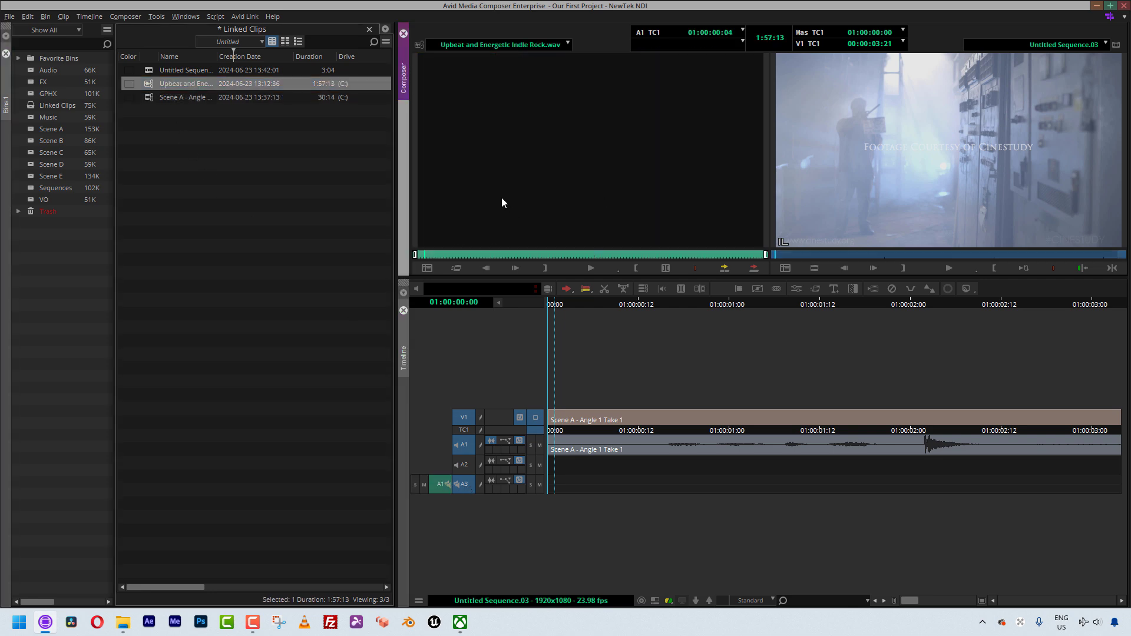
{"action": "left_click_drag", "start_coordinate": [516, 148], "coordinate": [684, 478]}
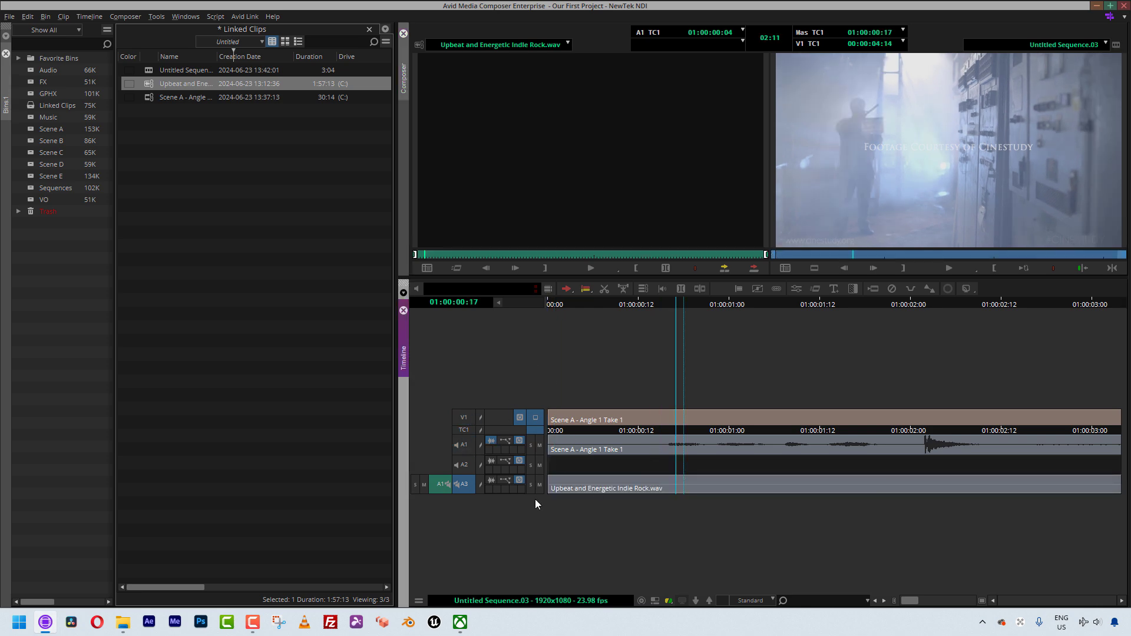
Step: Lower the A3 music level to about -28.4 dB in the Audio Mixer
{"action": "left_click", "coordinate": [492, 478]}
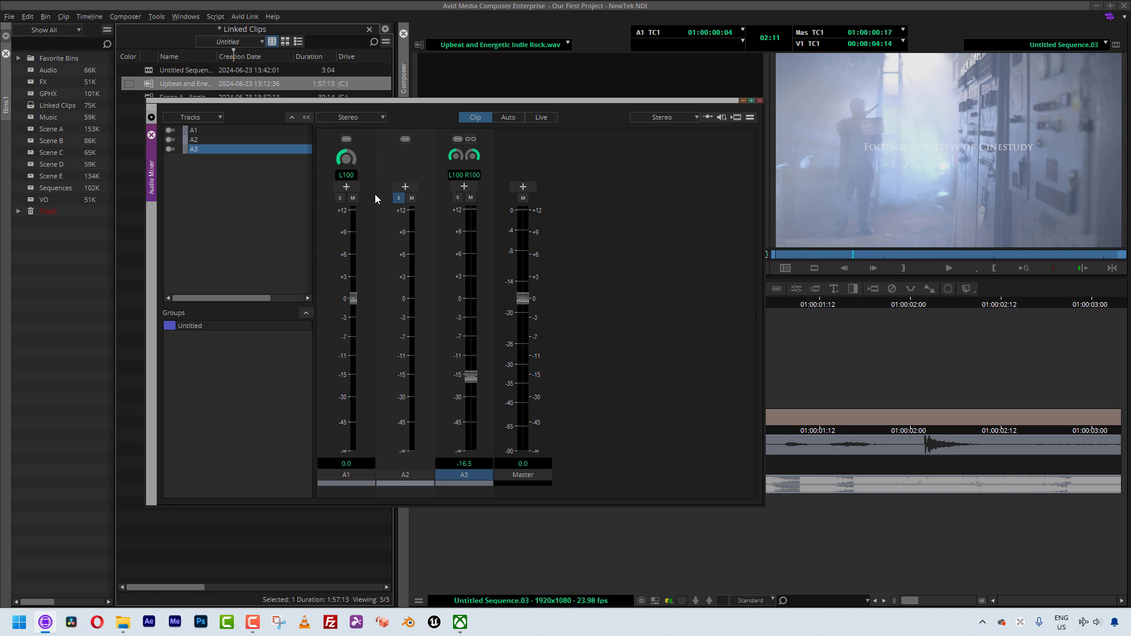
{"action": "left_click_drag", "start_coordinate": [472, 380], "coordinate": [471, 395]}
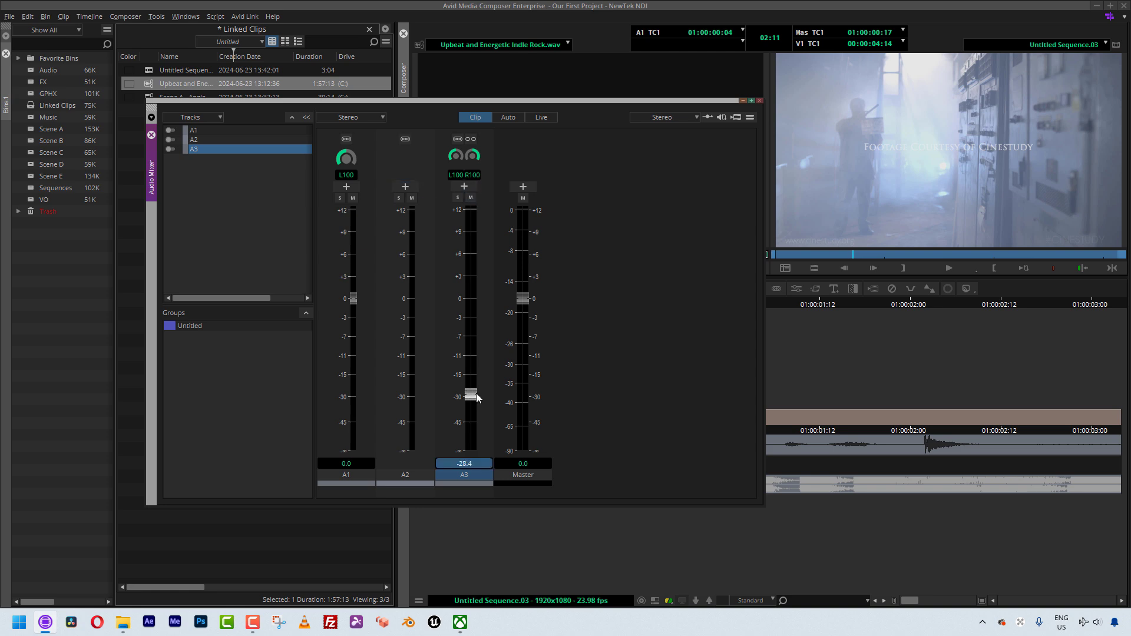
{"action": "left_click", "coordinate": [760, 100]}
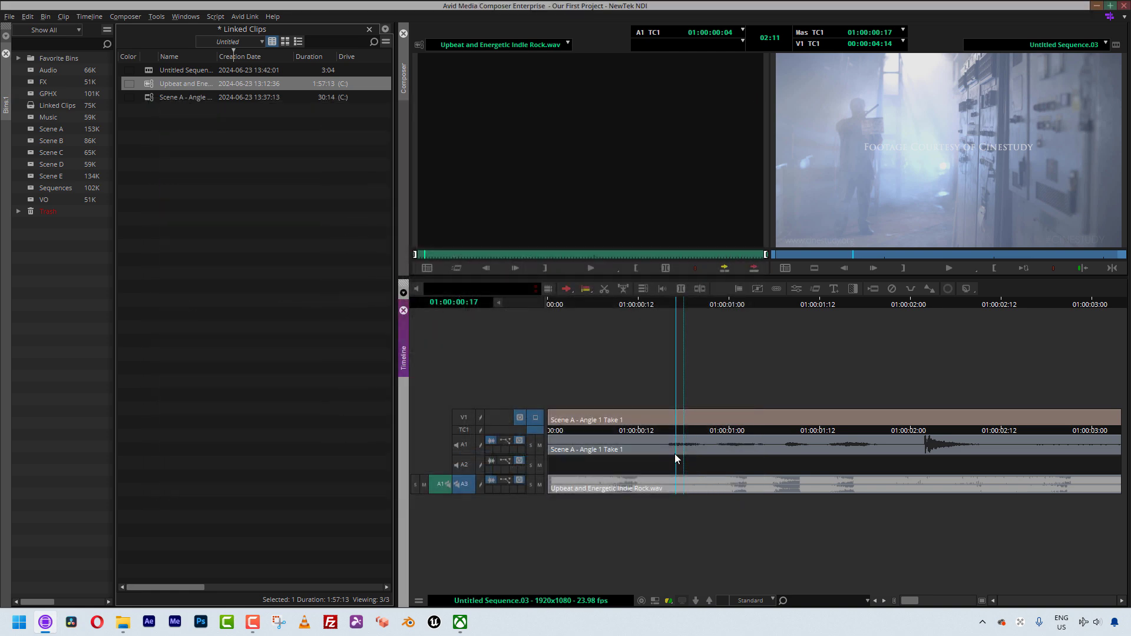
{"action": "left_click_drag", "start_coordinate": [674, 453], "coordinate": [483, 447]}
Step: Play Untitled Sequence.03 from near the start to review the music level against Scene A
{"action": "left_click_drag", "start_coordinate": [577, 475], "coordinate": [610, 460]}
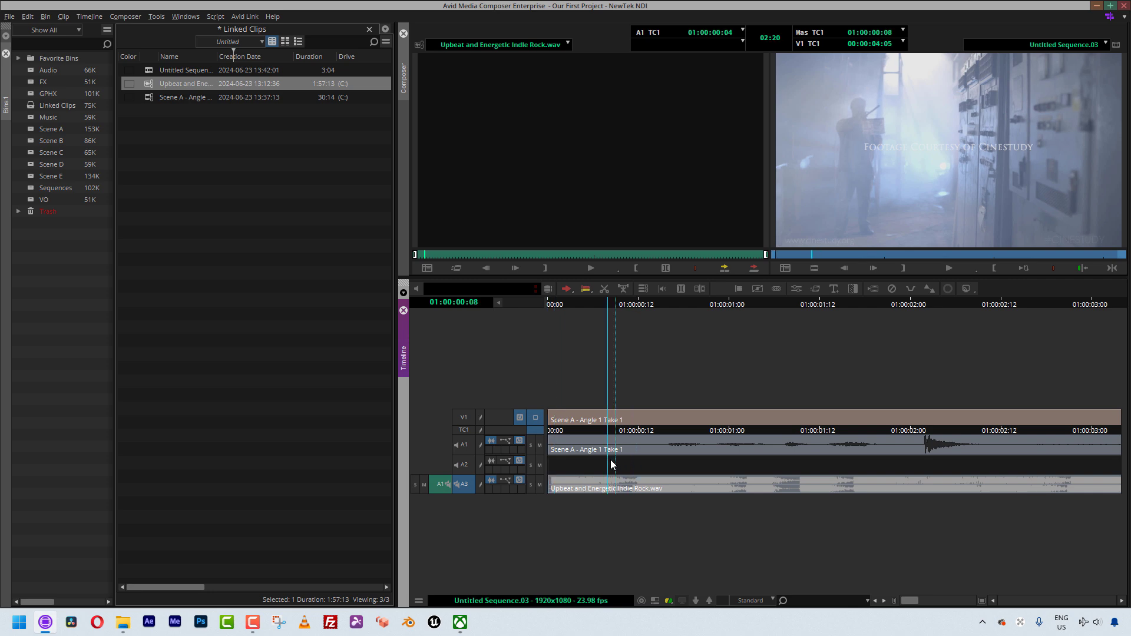
{"action": "key", "text": "space"}
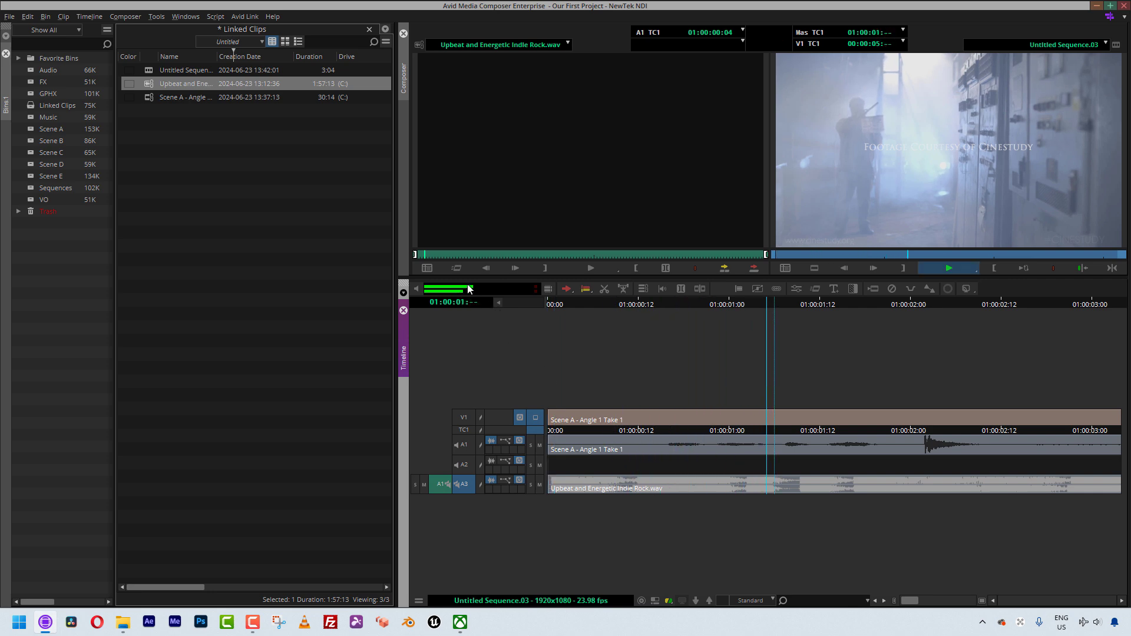
{"action": "left_click", "coordinate": [736, 446]}
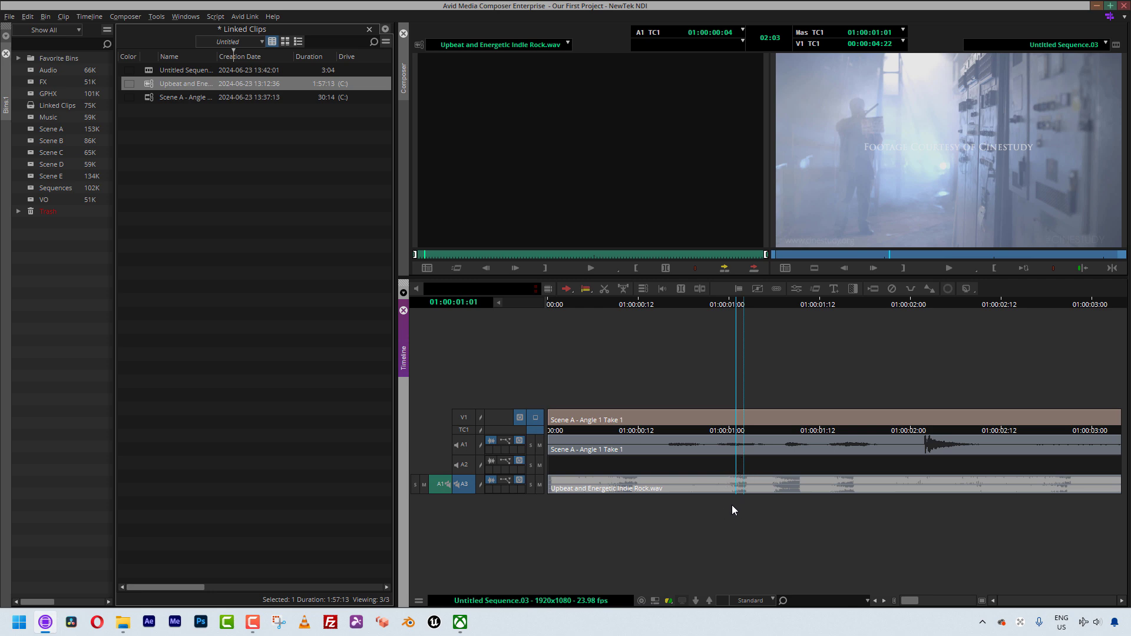
{"action": "left_click_drag", "start_coordinate": [790, 493], "coordinate": [742, 474]}
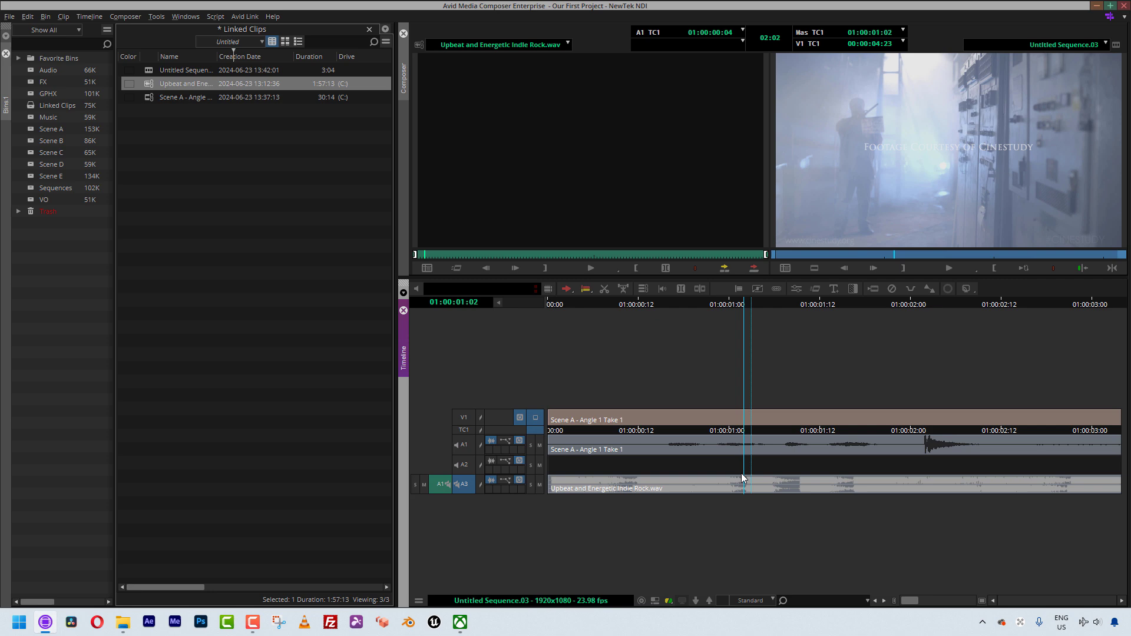
Step: In Audio settings, change Default pan for mono tracks from Alternating L/R to Centered
{"action": "key", "text": "ctrl+equal"}
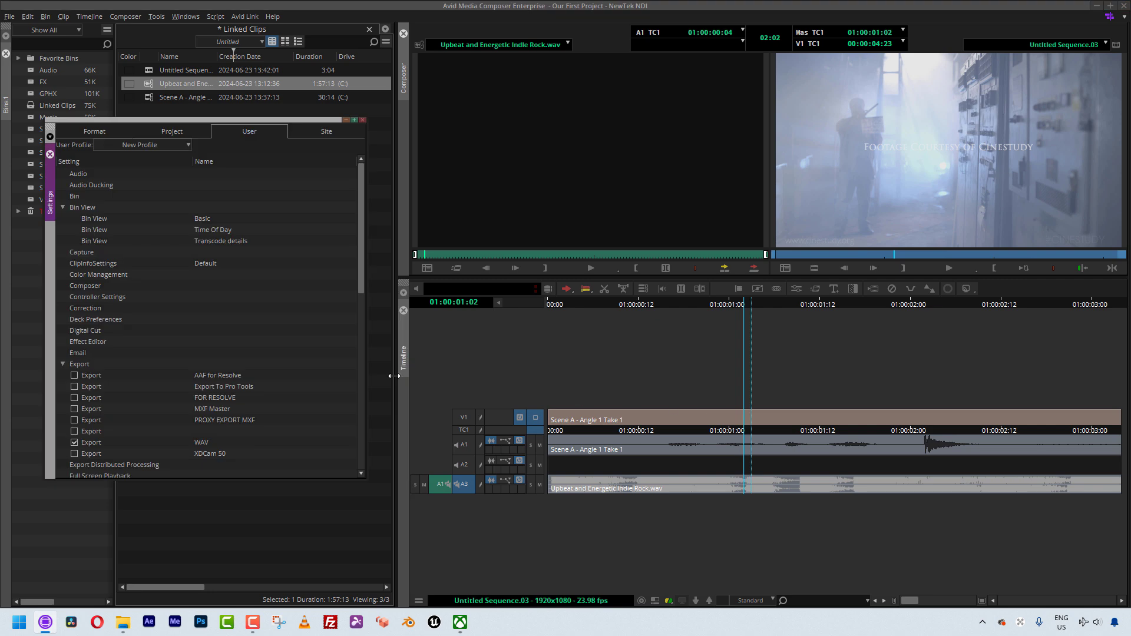
{"action": "double_click", "coordinate": [102, 173]}
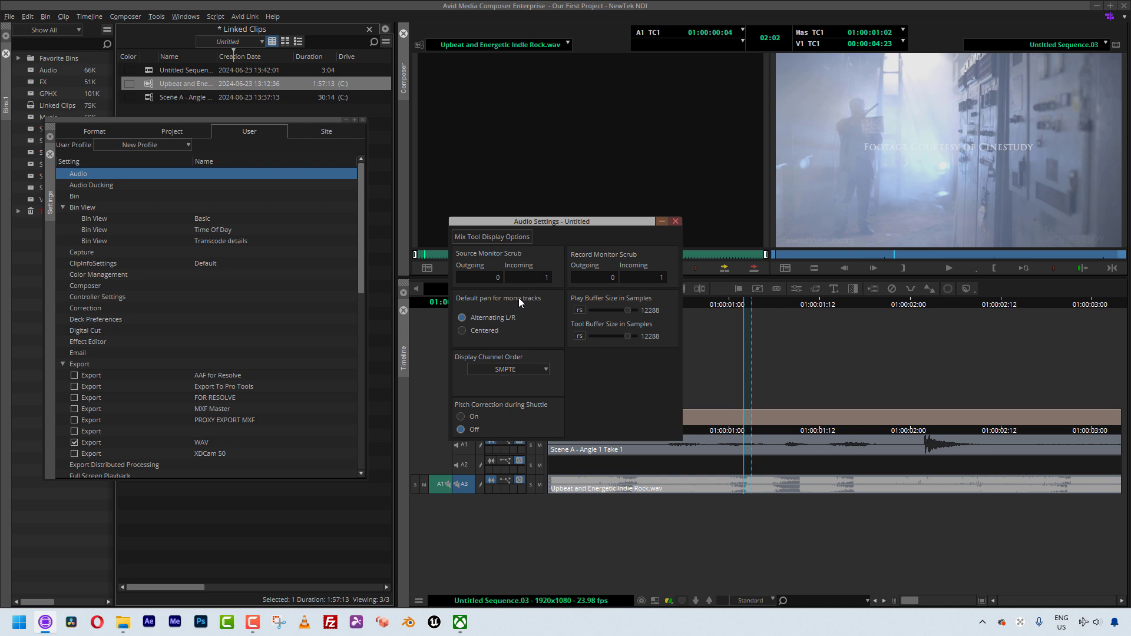
{"action": "left_click_drag", "start_coordinate": [560, 224], "coordinate": [435, 88]}
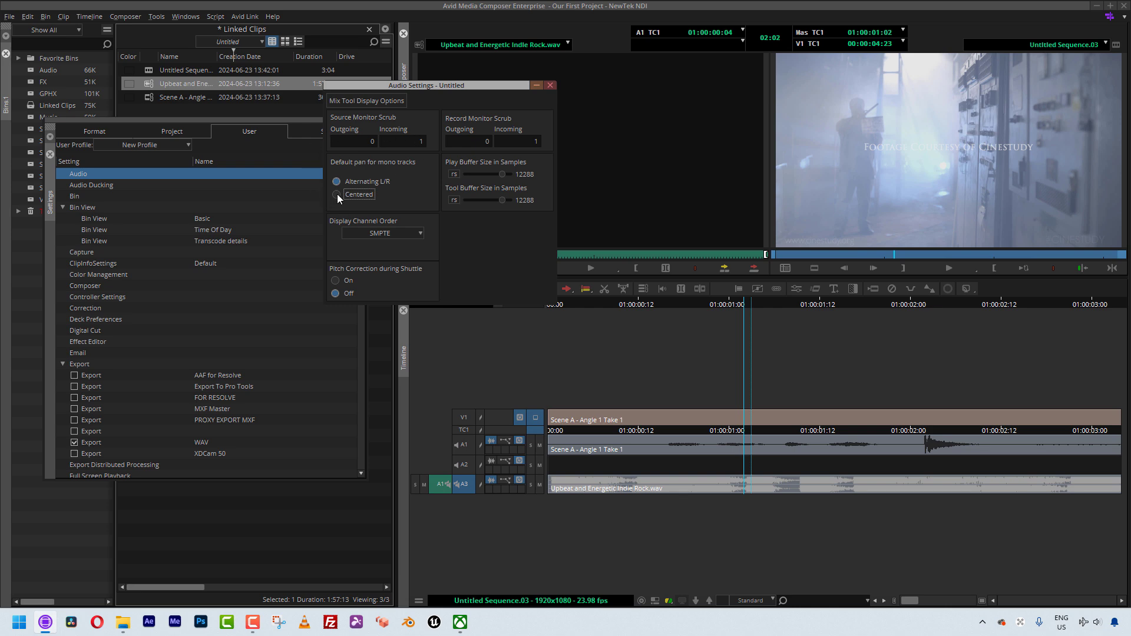
{"action": "left_click", "coordinate": [546, 450]}
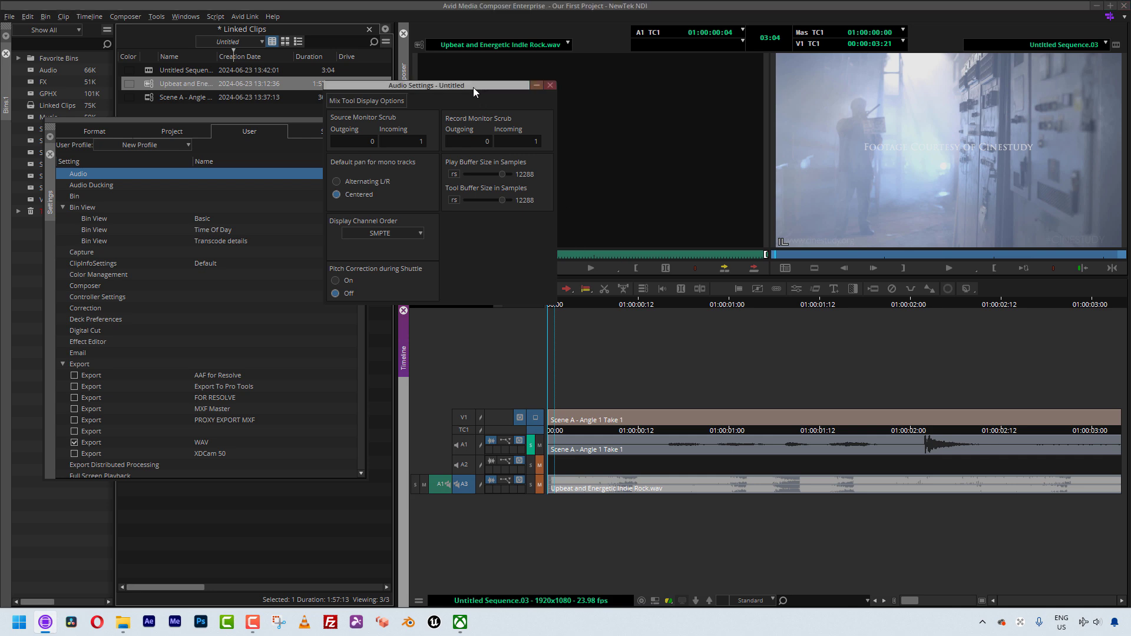
{"action": "left_click_drag", "start_coordinate": [473, 87], "coordinate": [558, 327]}
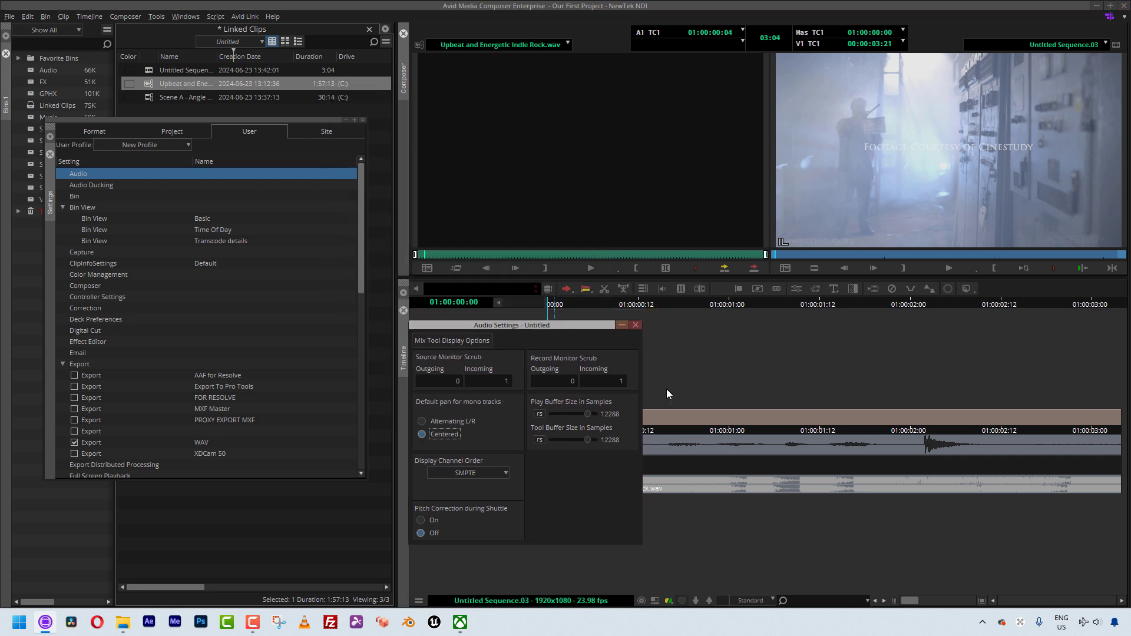
{"action": "left_click", "coordinate": [725, 470]}
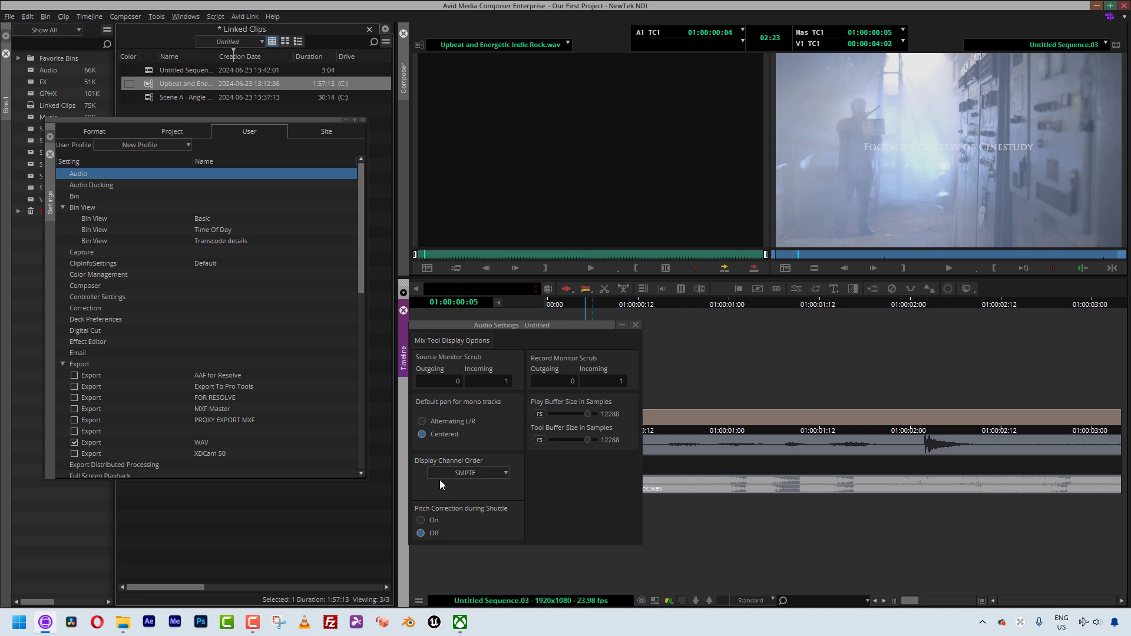
{"action": "key", "text": "space"}
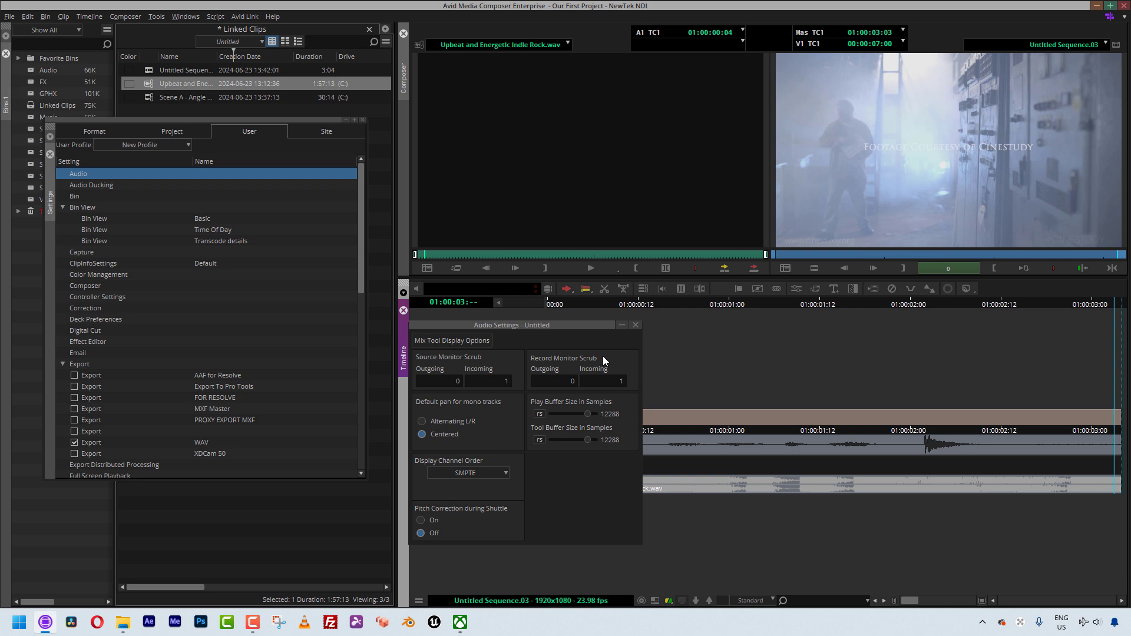
{"action": "left_click", "coordinate": [738, 449]}
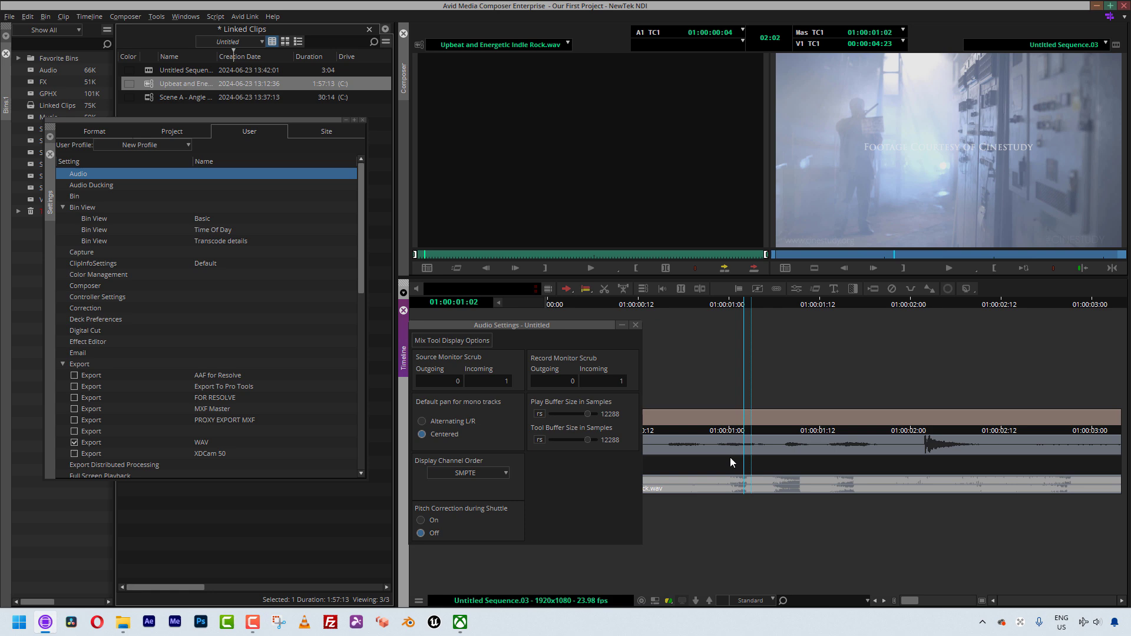
{"action": "left_click_drag", "start_coordinate": [730, 457], "coordinate": [411, 483]}
{"action": "left_click_drag", "start_coordinate": [482, 325], "coordinate": [262, 310]}
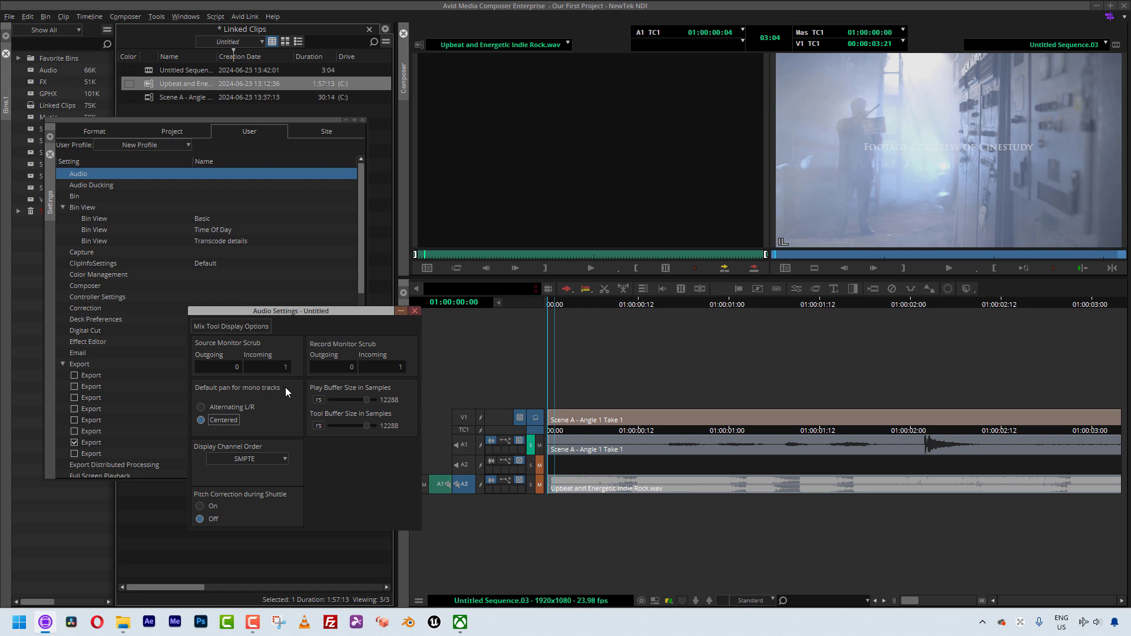
{"action": "left_click", "coordinate": [531, 484]}
{"action": "left_click", "coordinate": [530, 444]}
{"action": "key", "text": "space"}
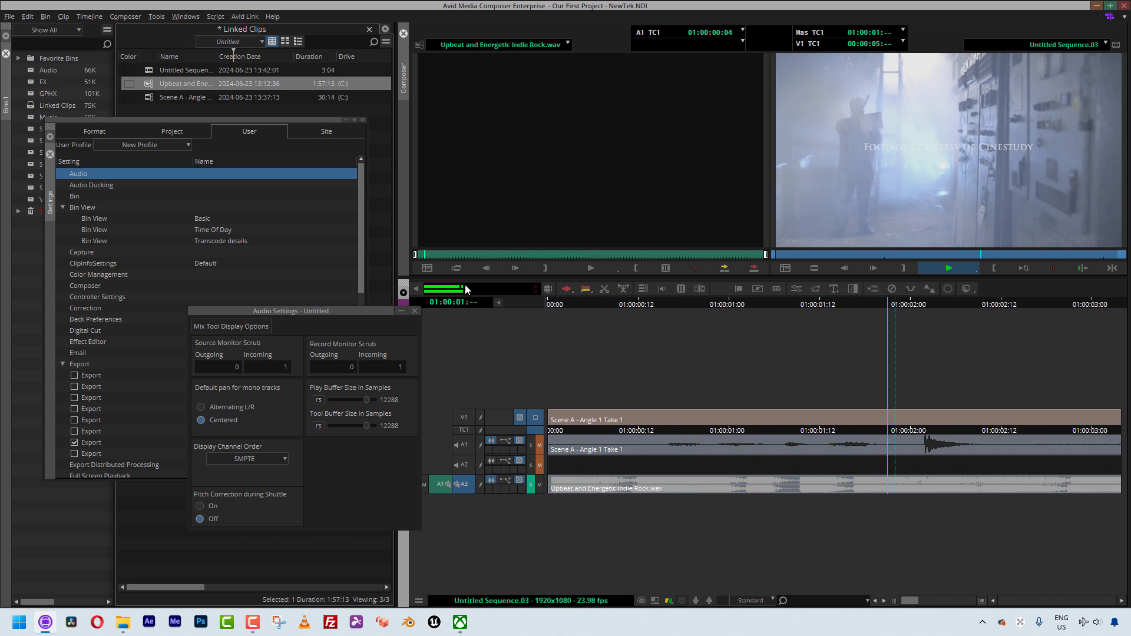
{"action": "key", "text": "Home"}
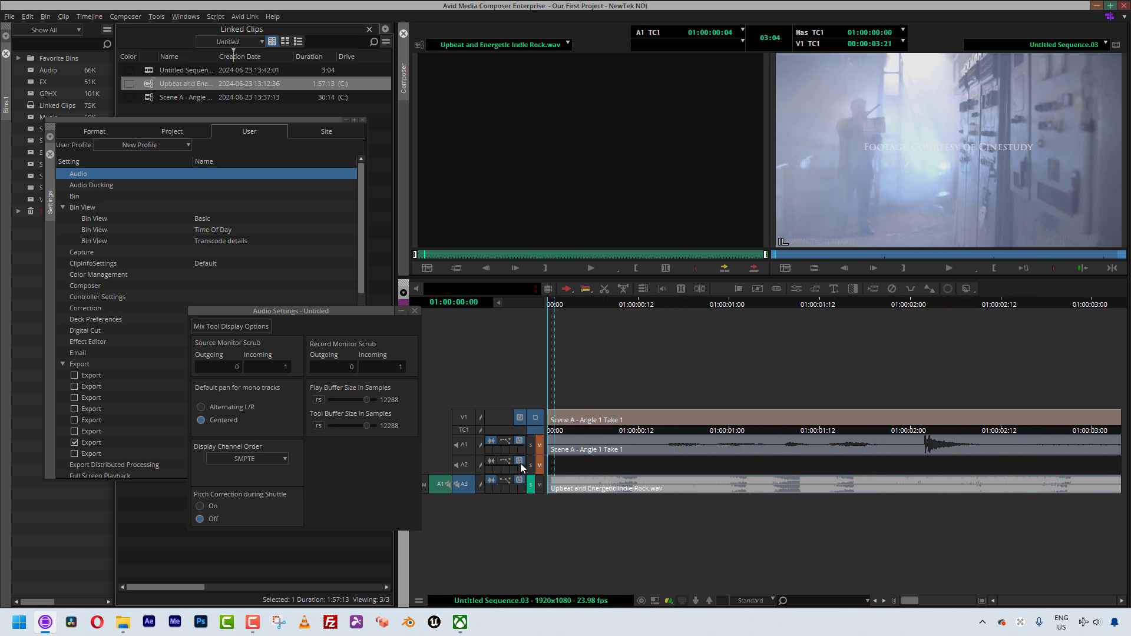
{"action": "left_click", "coordinate": [530, 484]}
{"action": "left_click", "coordinate": [530, 445]}
{"action": "key", "text": "space"}
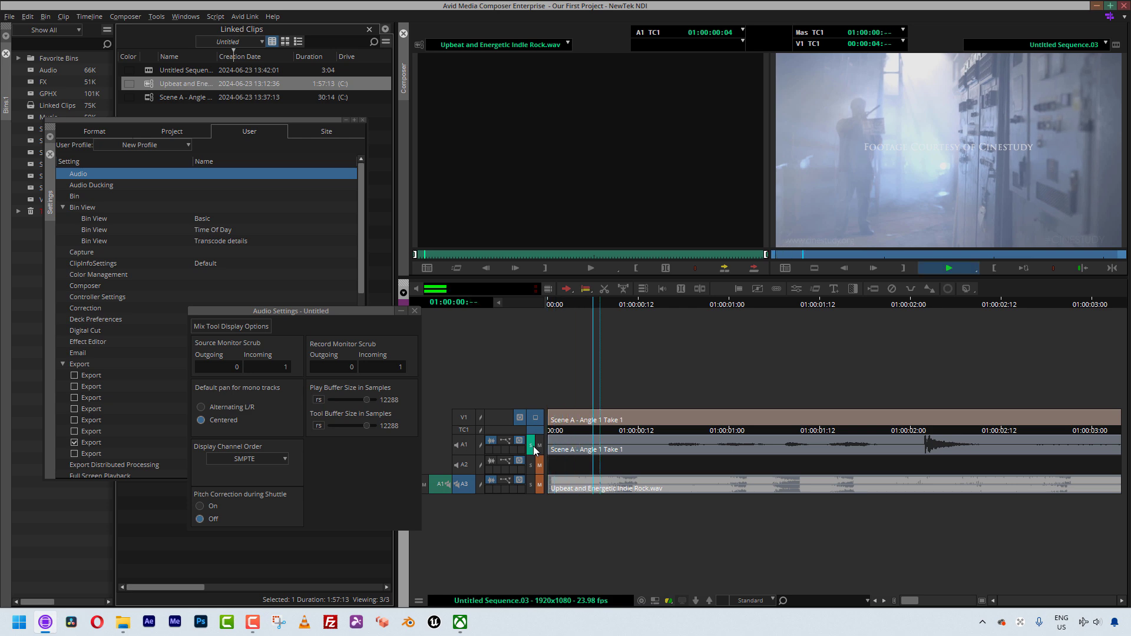